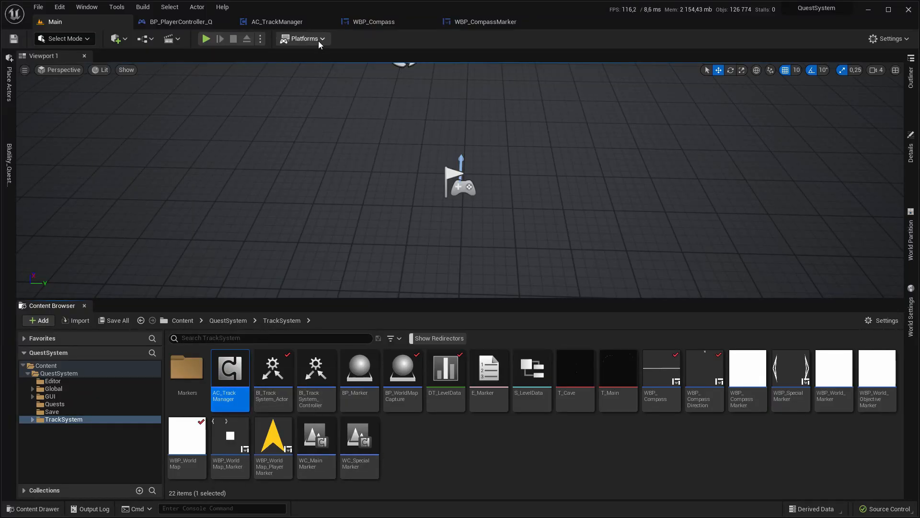
# - Examine AC_TrackManager's functions and the TrackManager component's settings in BP_PlayerController_Q
pyautogui.click(277, 21)
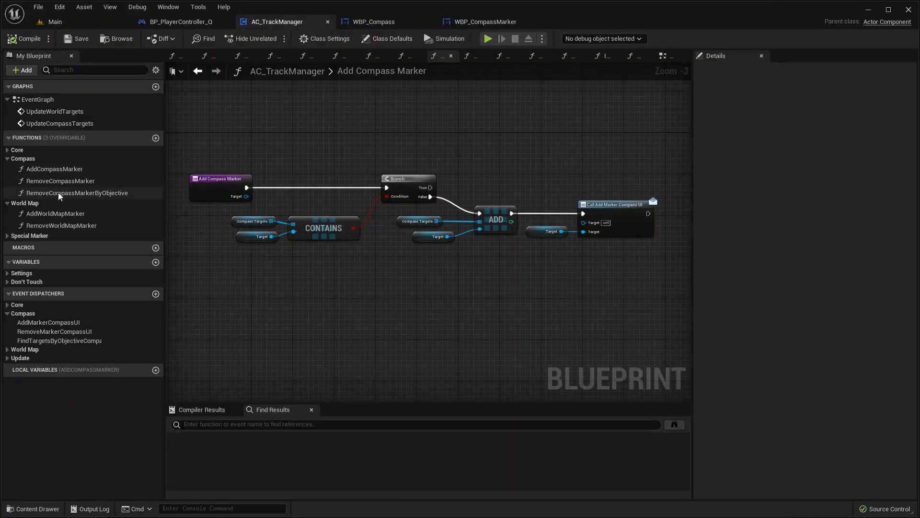
pyautogui.click(181, 22)
pyautogui.click(71, 127)
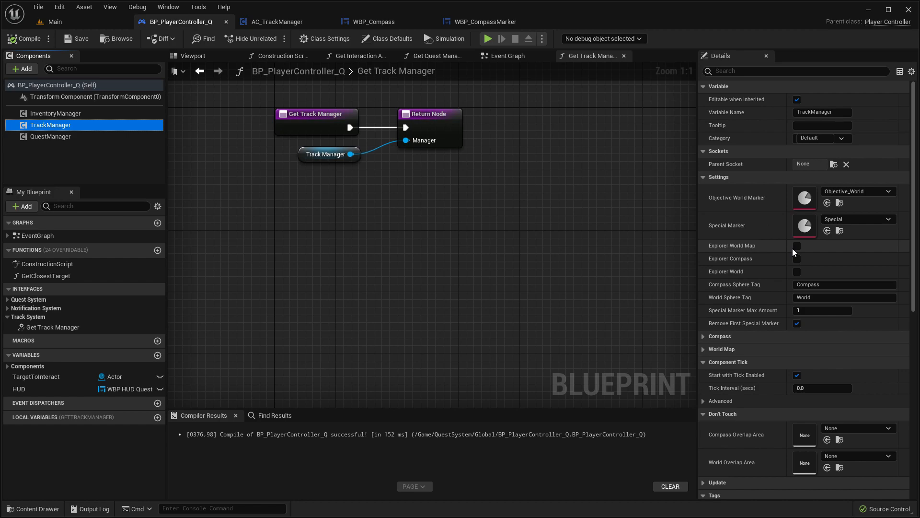
# - Compile and save the BP_PlayerController_Q blueprint
pyautogui.moveTo(67, 329); pyautogui.dragTo(404, 273)
pyautogui.press('Delete')
pyautogui.click(24, 38)
pyautogui.click(77, 39)
# - Examine AC_TrackManager's compass event dispatchers, WBP_Compass's AddMarker function and the WBP_CompassMarker event graph
pyautogui.click(306, 22)
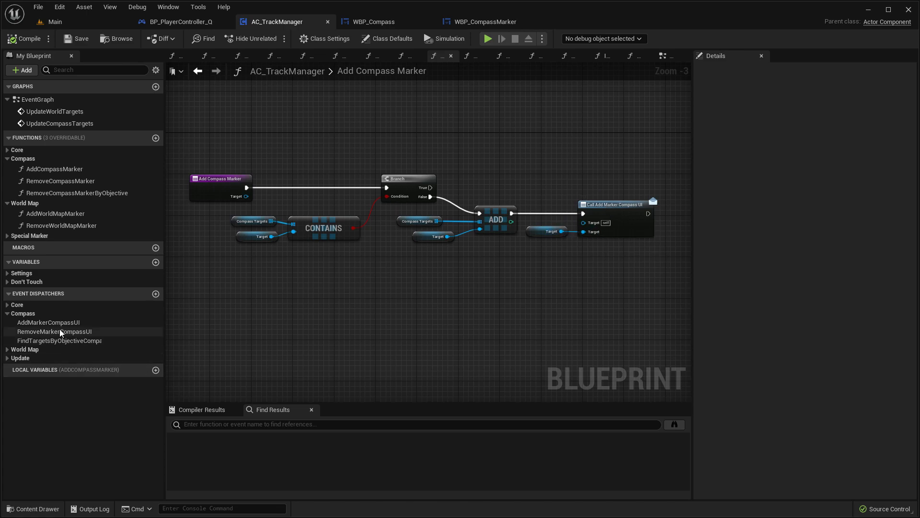
pyautogui.click(381, 25)
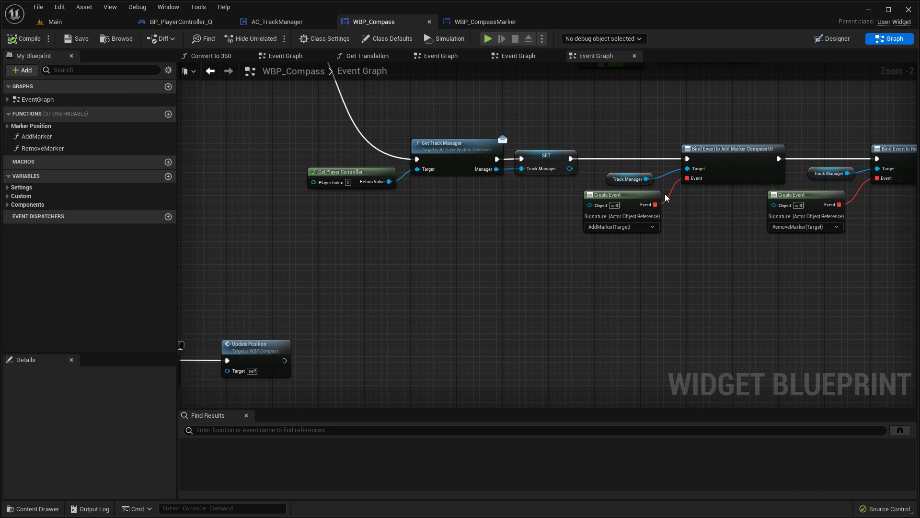
pyautogui.doubleClick(93, 137)
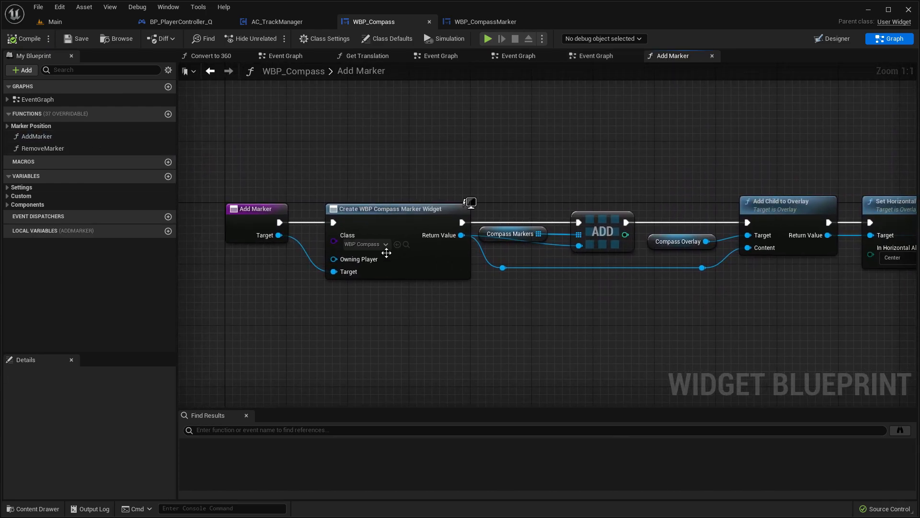
pyautogui.click(487, 21)
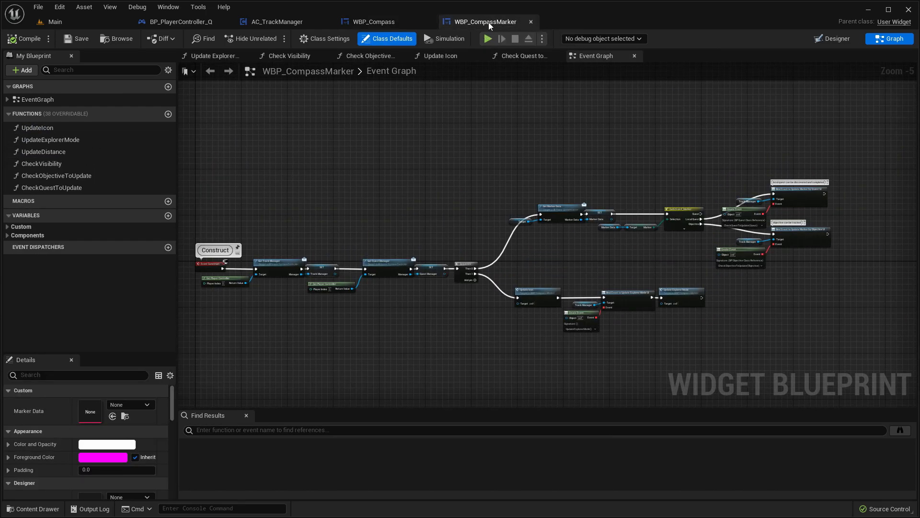
pyautogui.scroll(5, 566, 212)
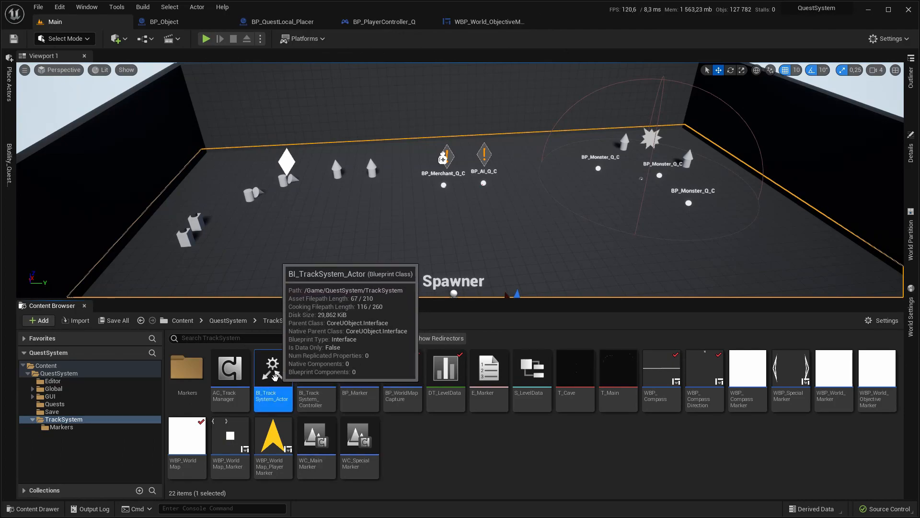
# - Locate the BI_QuestSystem_Actor interface in the QuestSystem folder and select the local quest placer in the level
pyautogui.click(93, 374)
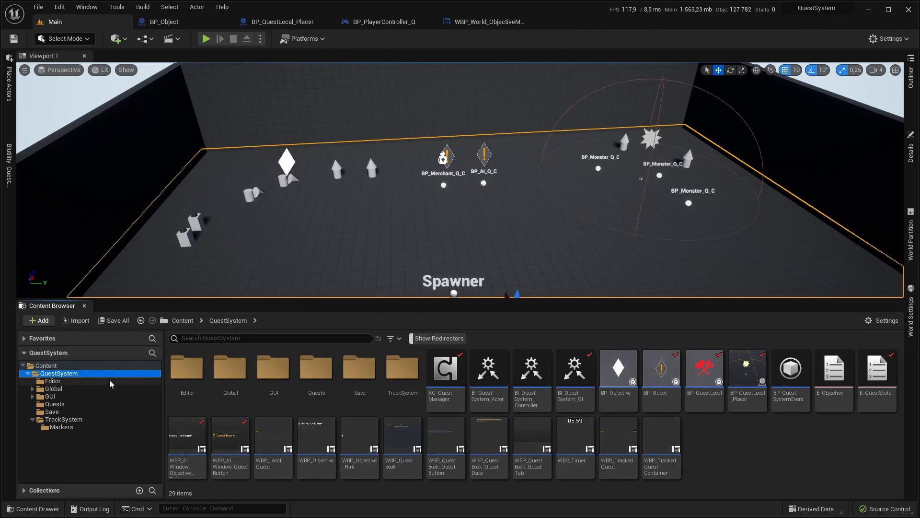
pyautogui.click(491, 376)
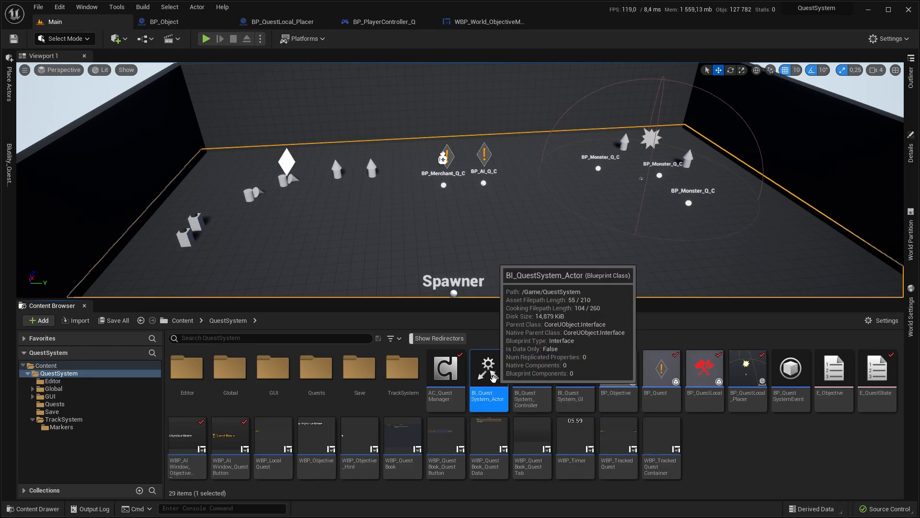
pyautogui.click(679, 201)
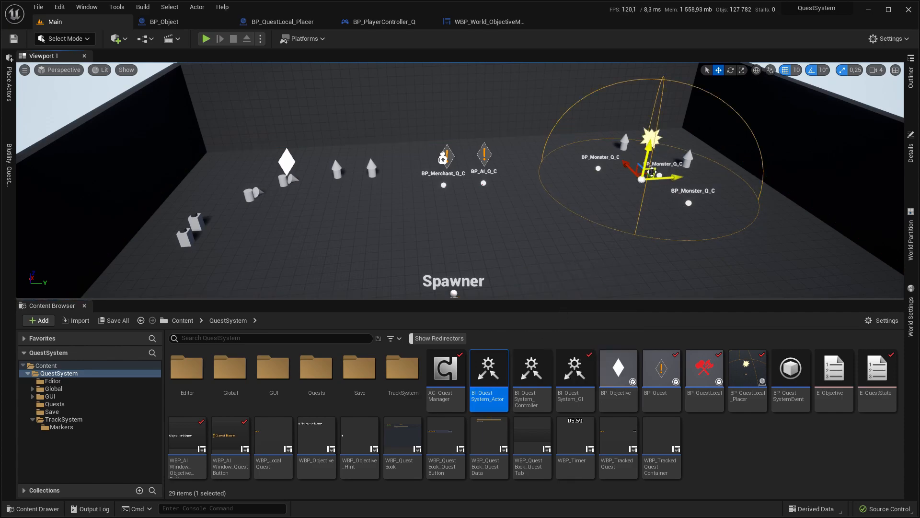
# - Examine BP_QuestLocal_Placer's event graph and Get Marker Data function, and the placed instance's Local Quest Settings
pyautogui.click(283, 21)
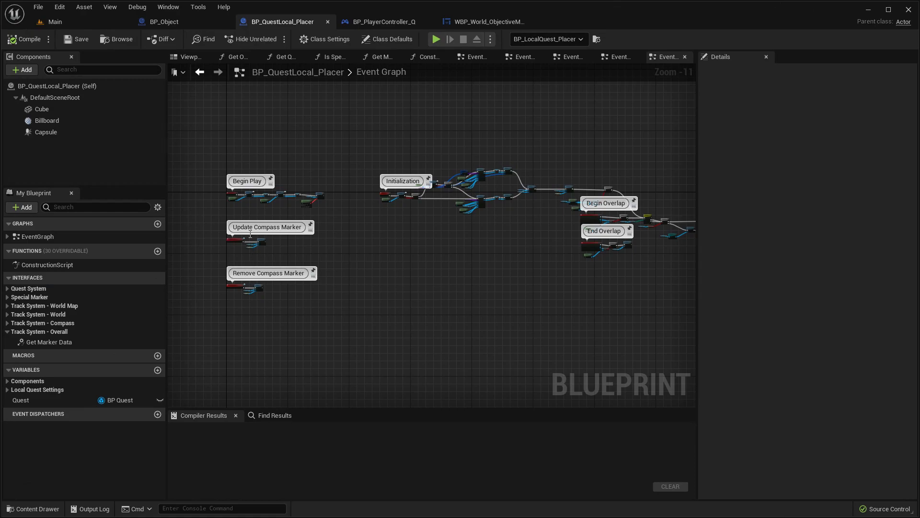
pyautogui.scroll(10, 543, 218)
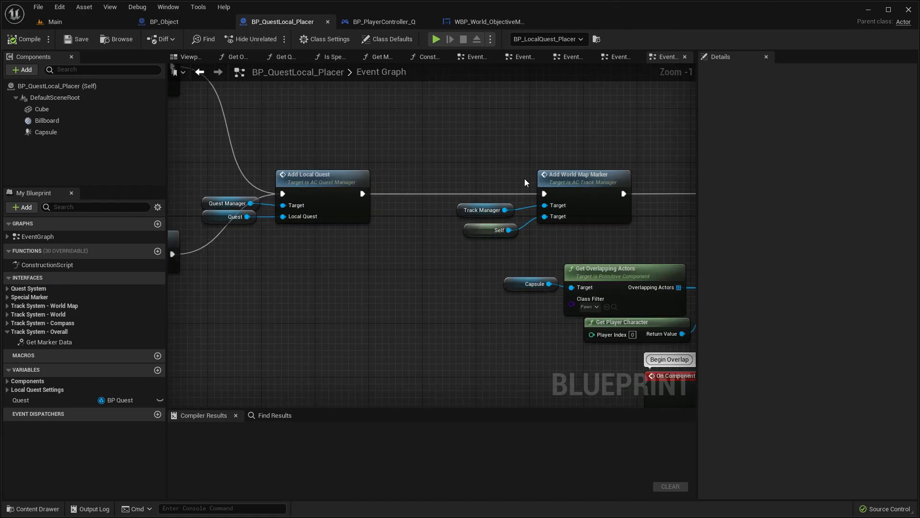
pyautogui.scroll(-9, 534, 173)
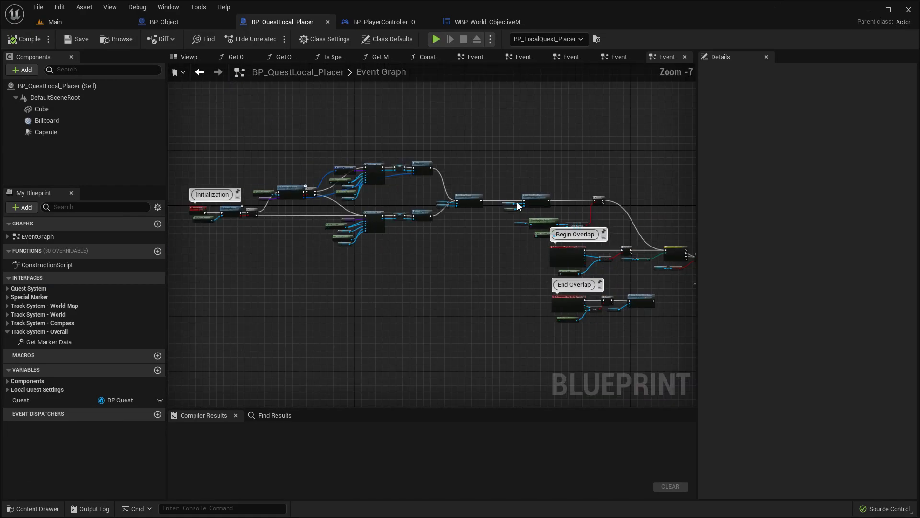
pyautogui.doubleClick(73, 341)
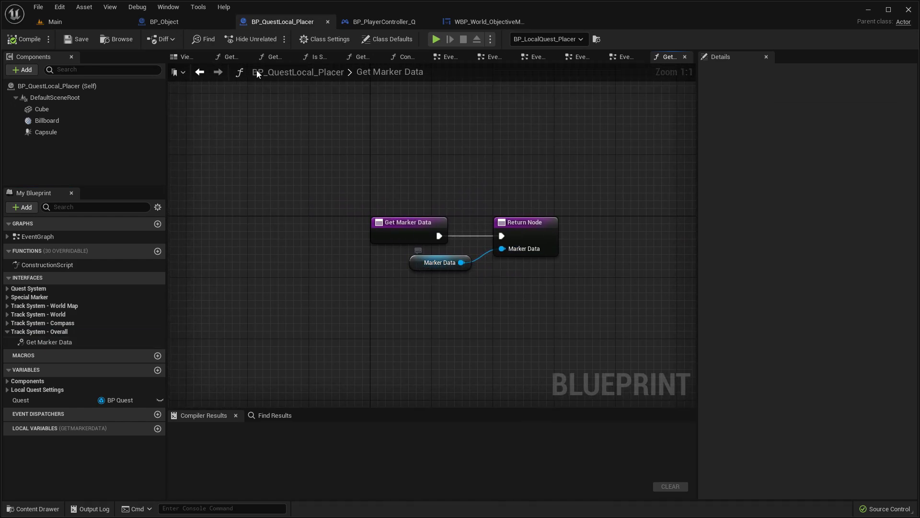
pyautogui.click(113, 22)
pyautogui.click(911, 154)
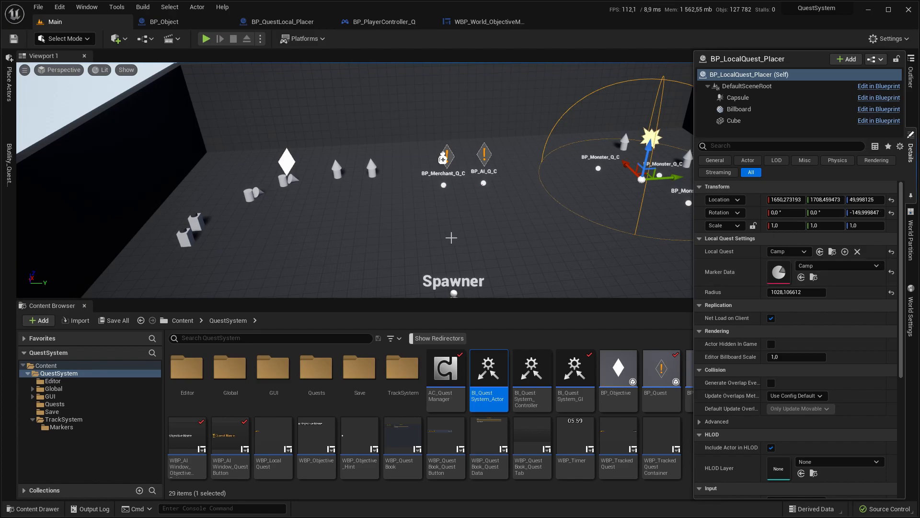
# - Examine BP_Object's world marker events and its Get Marker Data interface function
pyautogui.click(369, 170)
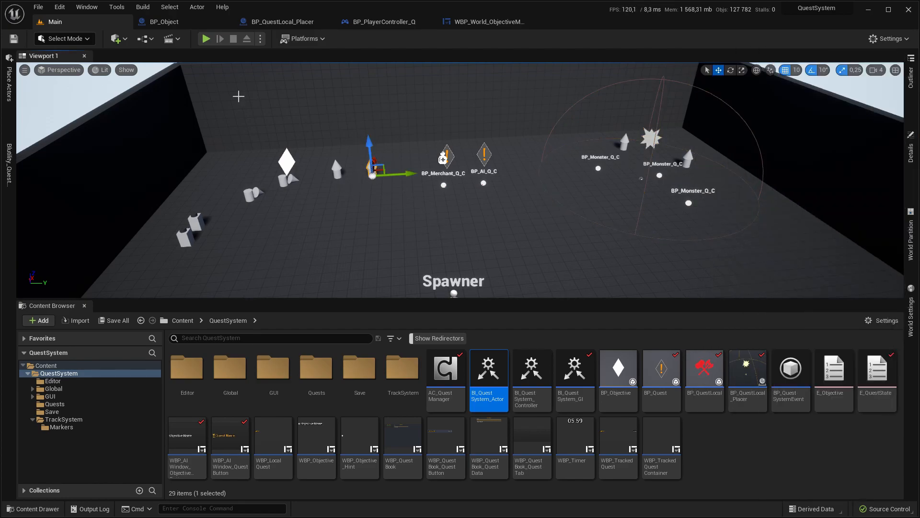
pyautogui.click(163, 21)
pyautogui.moveTo(324, 160); pyautogui.dragTo(453, 241, button='right')
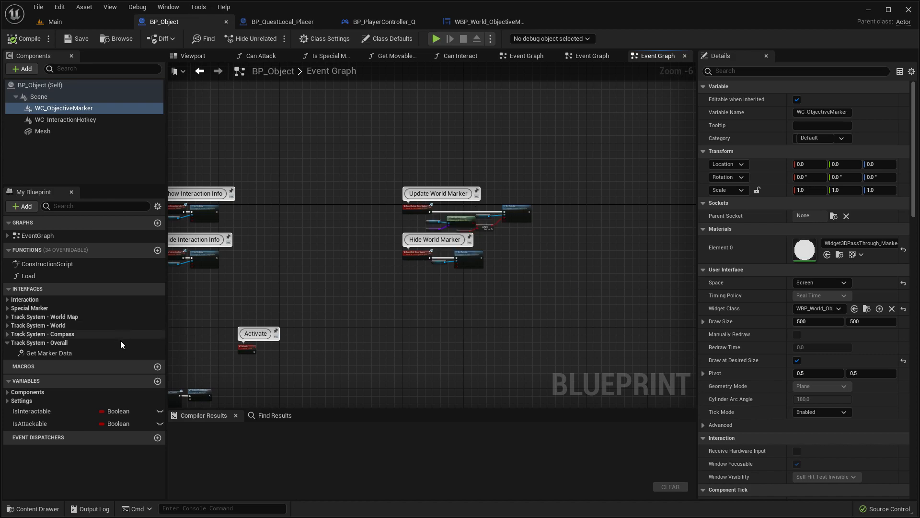
pyautogui.doubleClick(121, 353)
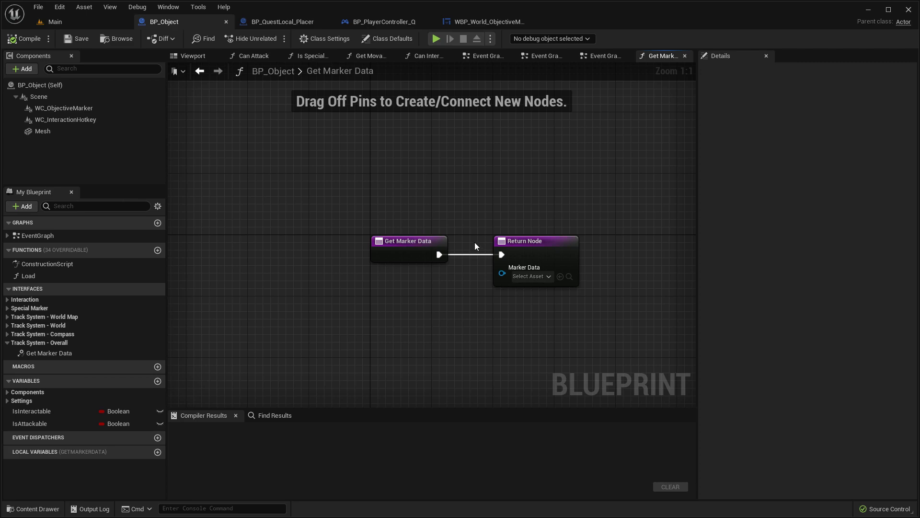
# - Examine the world marker visibility logic in BP_Object, the WC_ObjectiveMarker widget class and WBP_World_ObjectiveMarker's event graph
pyautogui.doubleClick(70, 235)
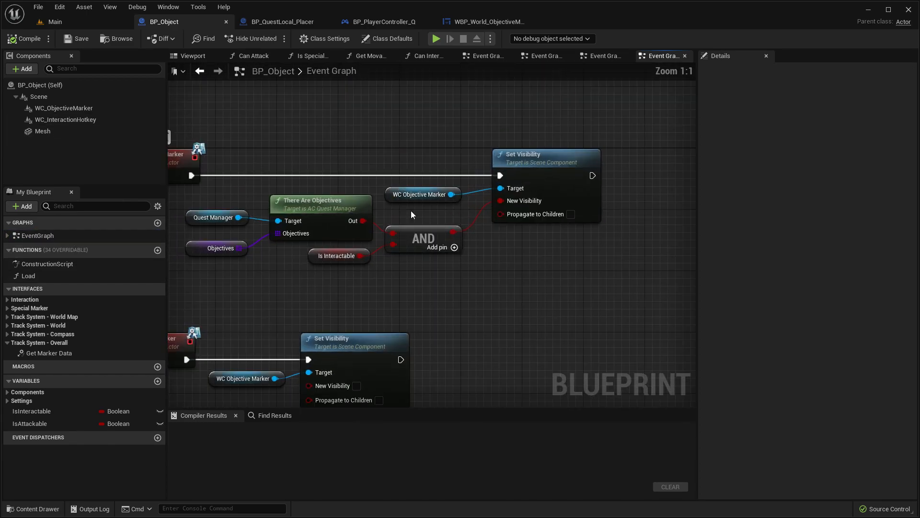
pyautogui.click(132, 109)
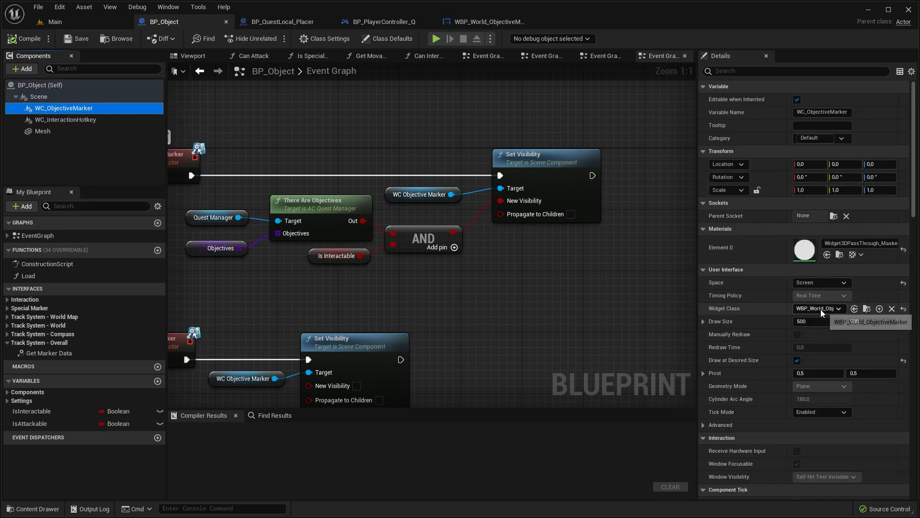
pyautogui.click(471, 19)
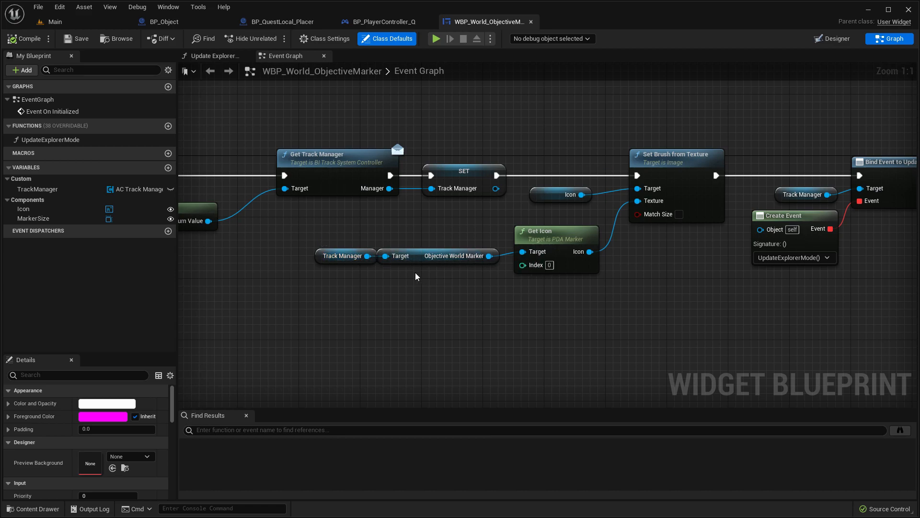
pyautogui.click(384, 22)
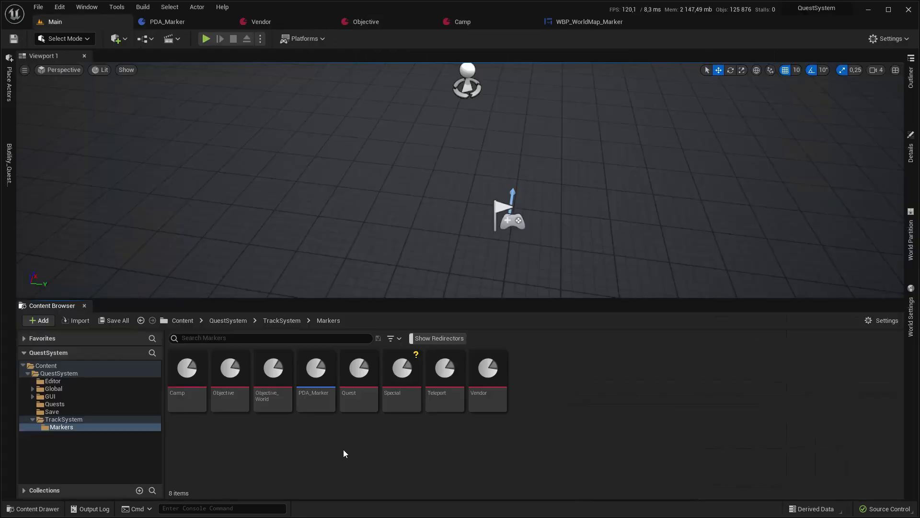
# - Examine the PDA_Marker blueprint's variables and GetIcon function, and find its asset in the Markers folder
pyautogui.click(320, 393)
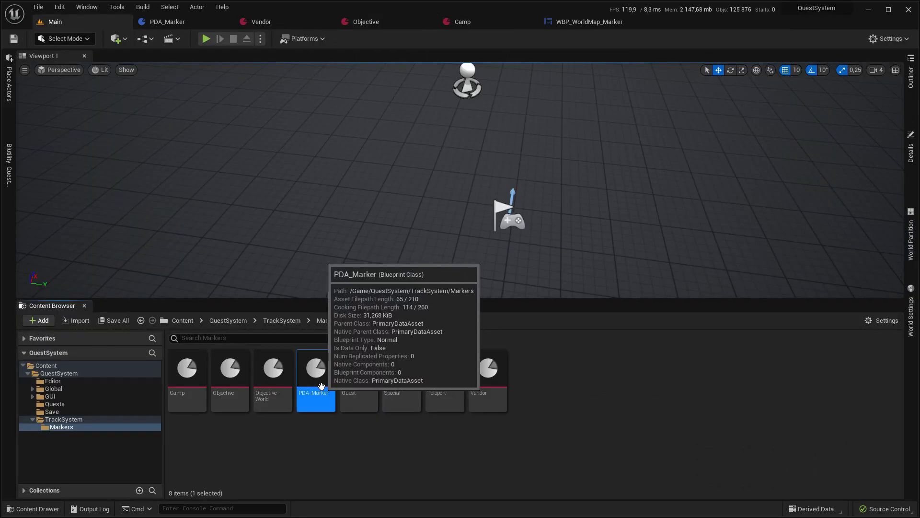
pyautogui.click(190, 21)
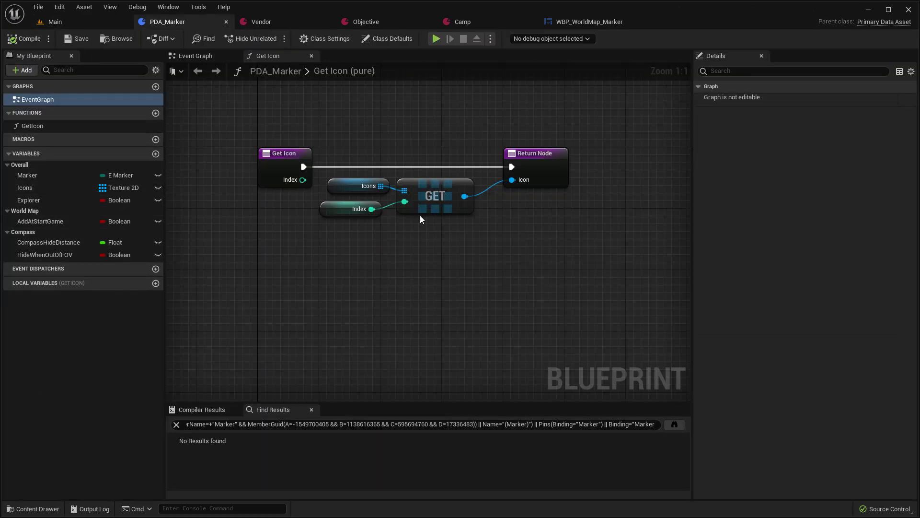
pyautogui.click(96, 24)
pyautogui.click(266, 434)
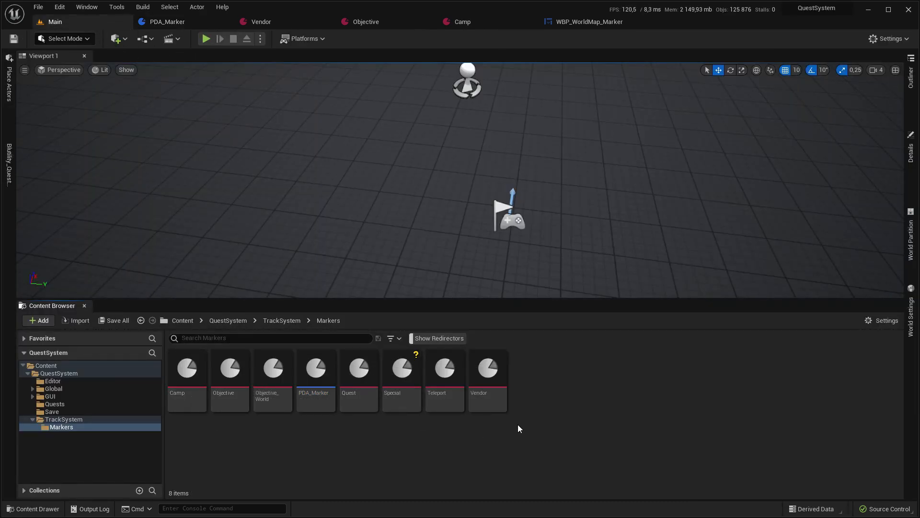
pyautogui.click(316, 376)
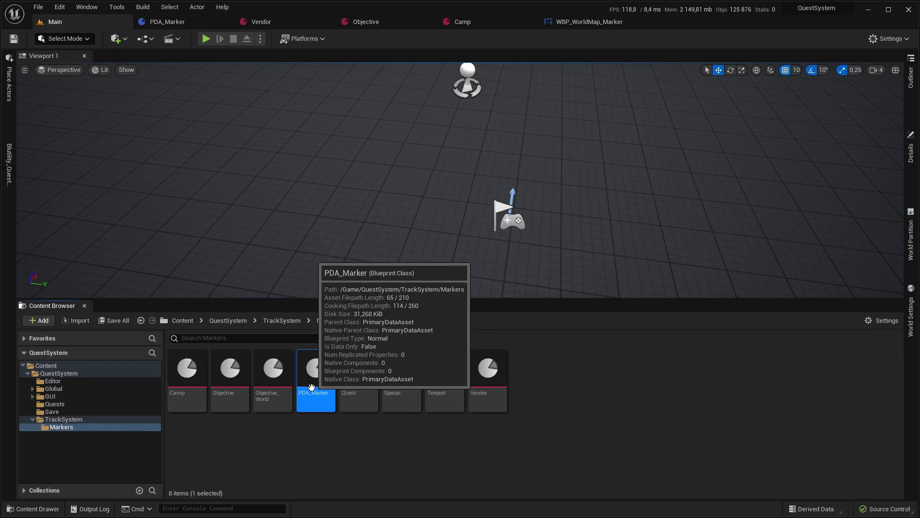
# - Create a data asset of class PDA_Marker in the Markers folder, keeping the default name
pyautogui.rightClick(318, 434)
pyautogui.moveTo(403, 411)
pyautogui.moveTo(369, 370)
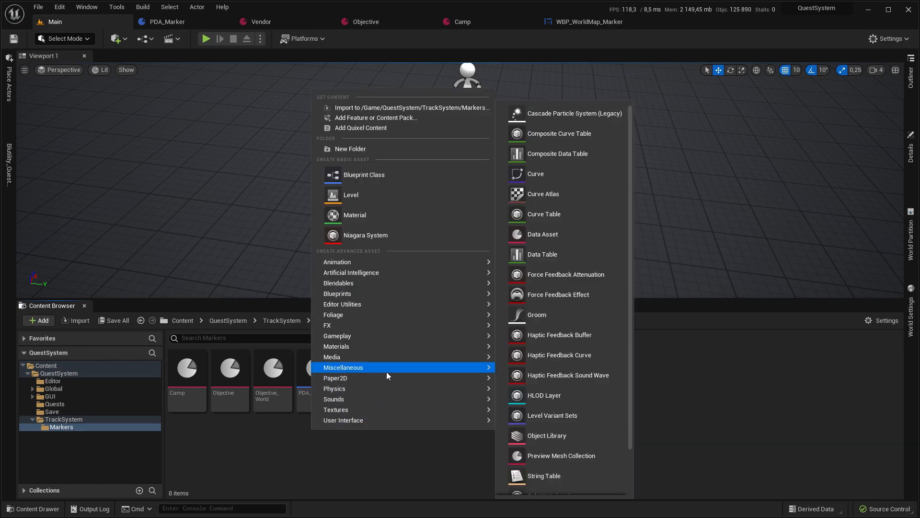
pyautogui.click(564, 233)
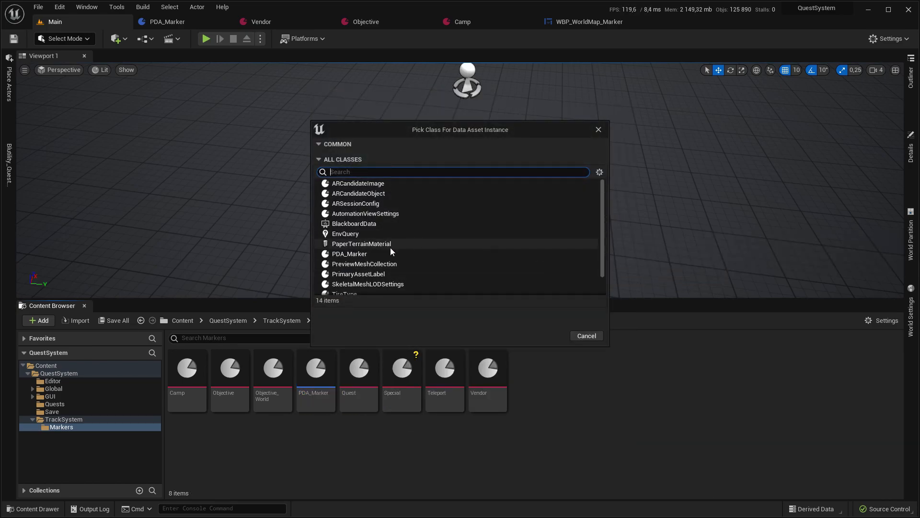
pyautogui.click(354, 254)
pyautogui.click(552, 337)
pyautogui.press('Return')
# - Delete the NewDataAsset data asset from the Markers folder
pyautogui.rightClick(230, 379)
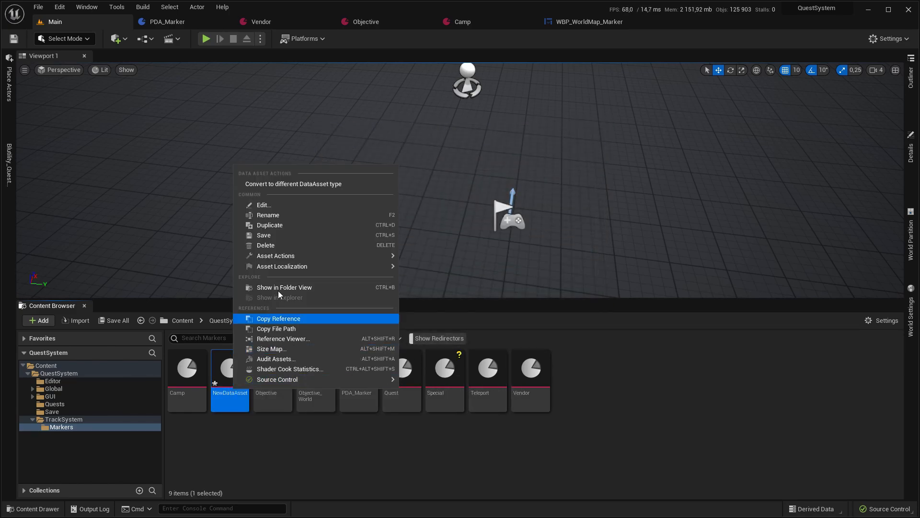
pyautogui.click(267, 245)
pyautogui.click(408, 409)
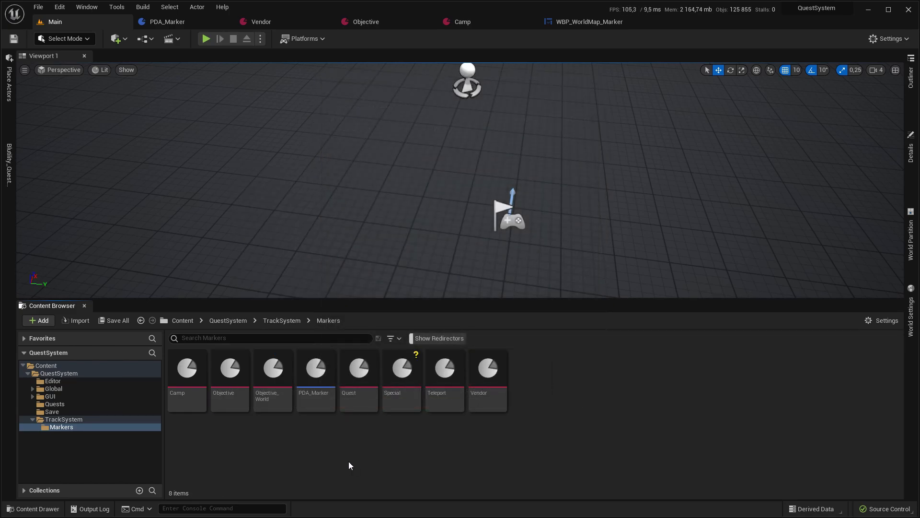
# - Compare the Vendor marker's Icons array with the icon index used in WBP_WorldMap_Marker's Update Icon function
pyautogui.click(261, 21)
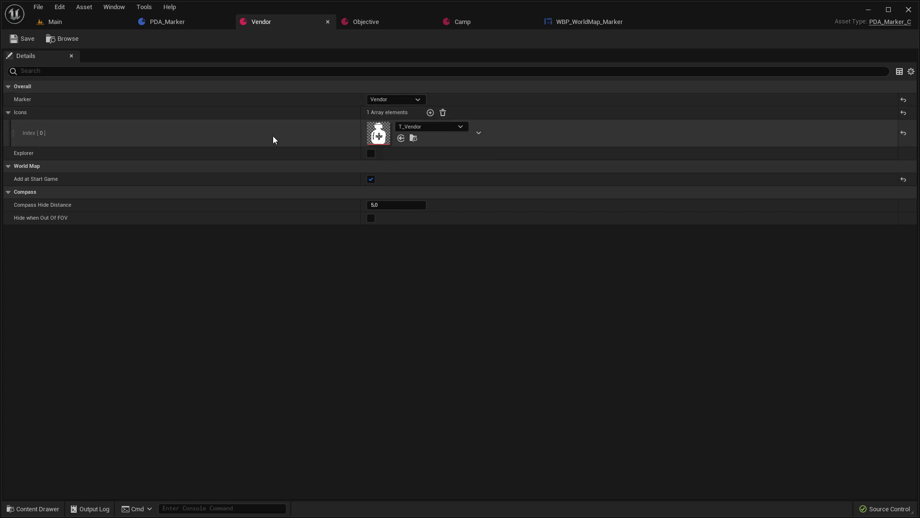
pyautogui.click(591, 21)
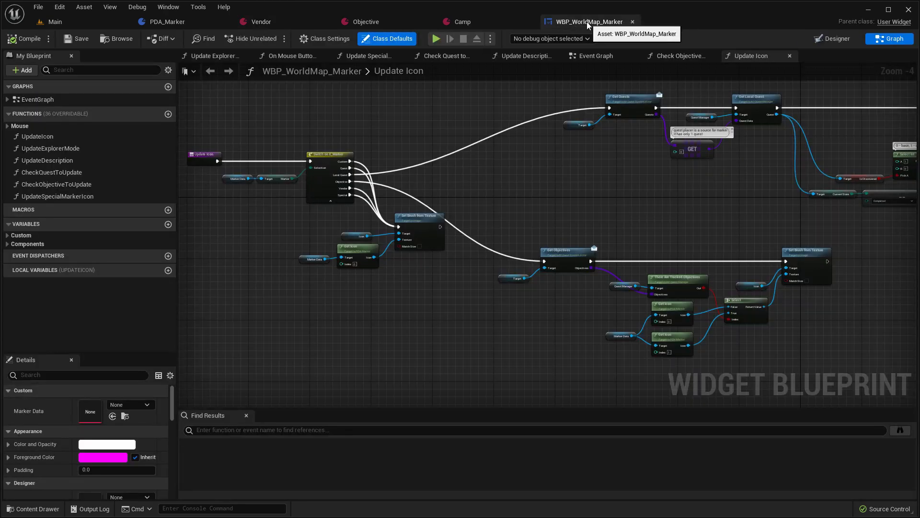
pyautogui.moveTo(461, 298); pyautogui.dragTo(447, 291, button='right')
pyautogui.scroll(1, 378, 215)
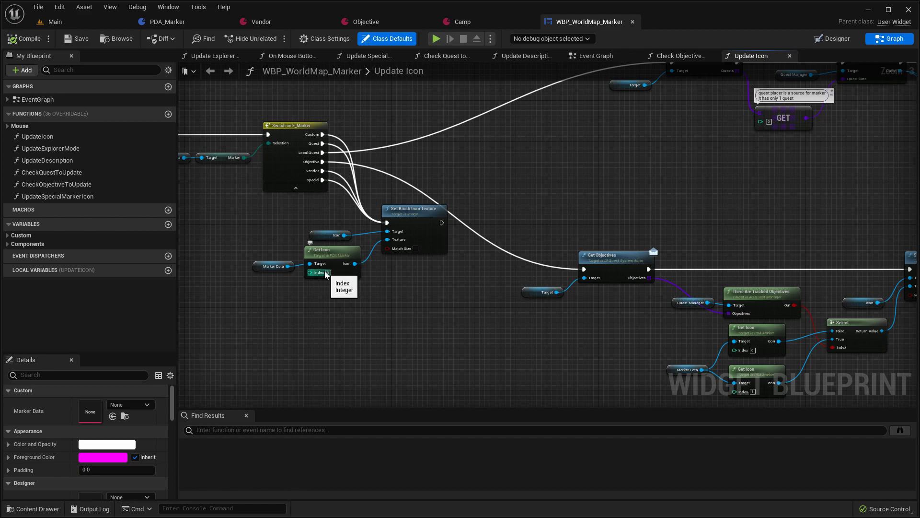
pyautogui.click(285, 27)
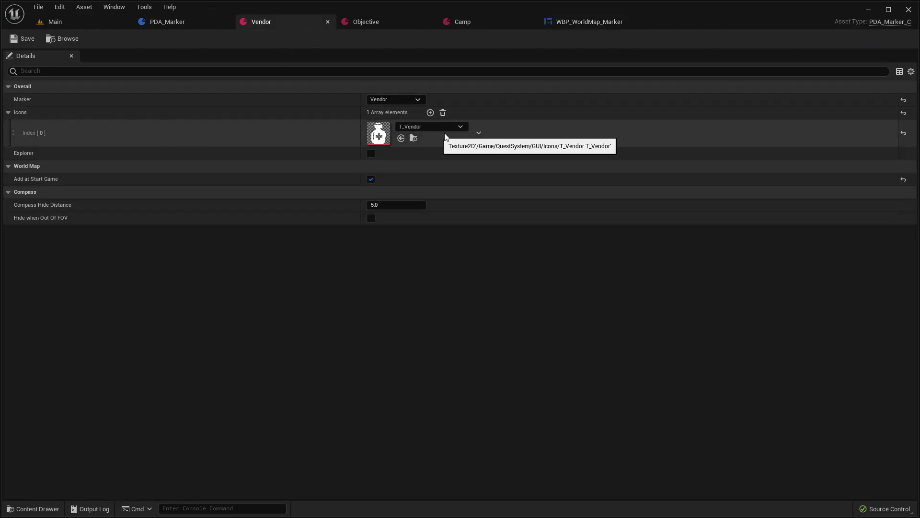
pyautogui.click(603, 23)
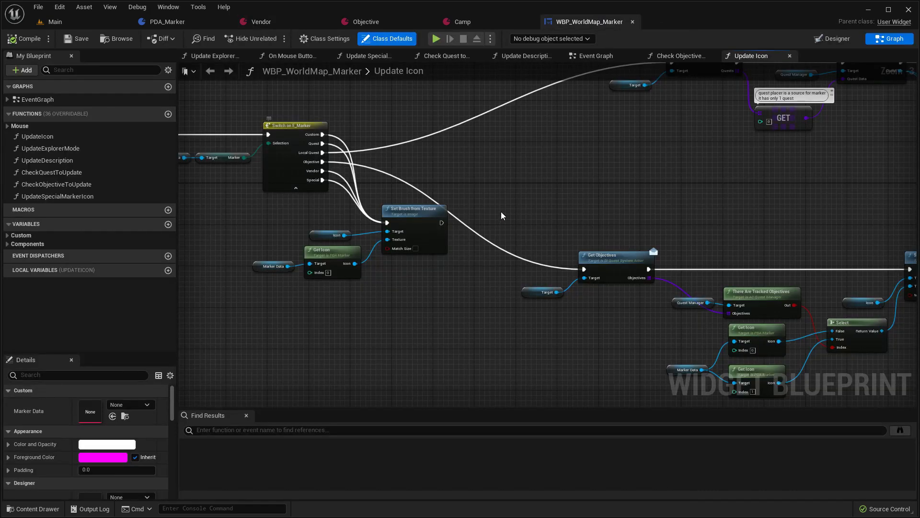
# - Examine the objective branch's icon selection in the Update Icon function and check it against the Objective marker asset
pyautogui.moveTo(713, 307); pyautogui.dragTo(465, 209, button='right')
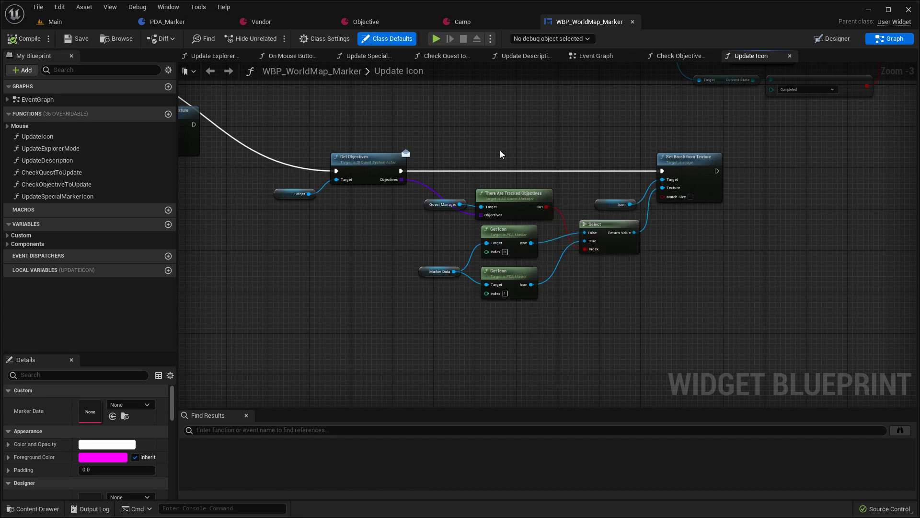
pyautogui.click(366, 22)
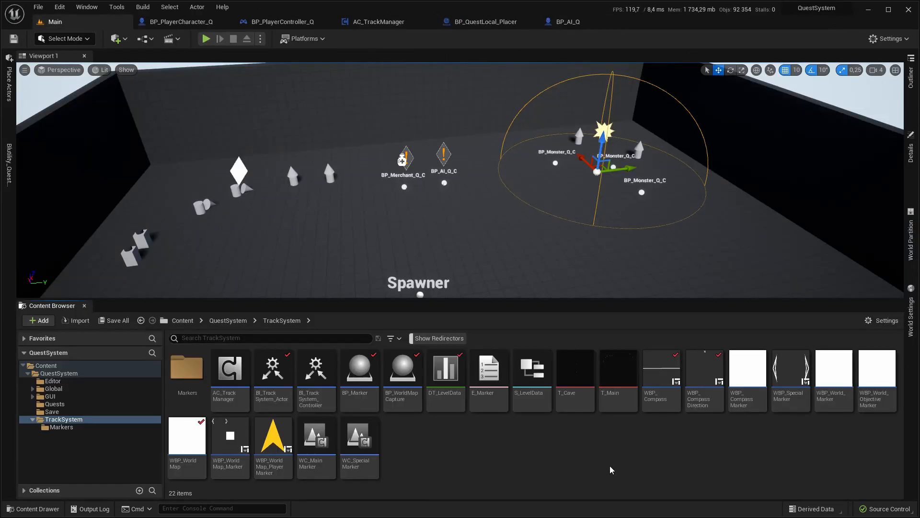
# - Trace the Compass sphere's component tag from BP_PlayerCharacter_Q through the controller's TrackManager settings to AC_TrackManager's Initialization function
pyautogui.click(662, 376)
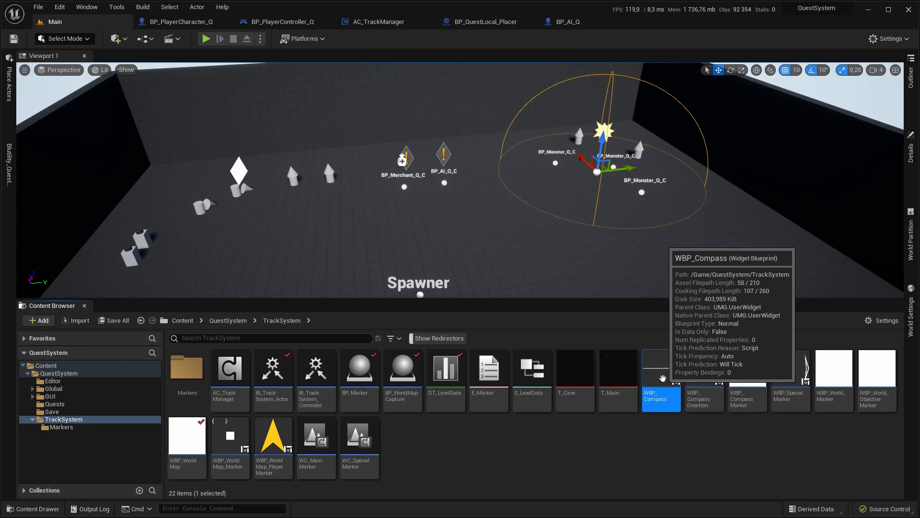
pyautogui.click(209, 23)
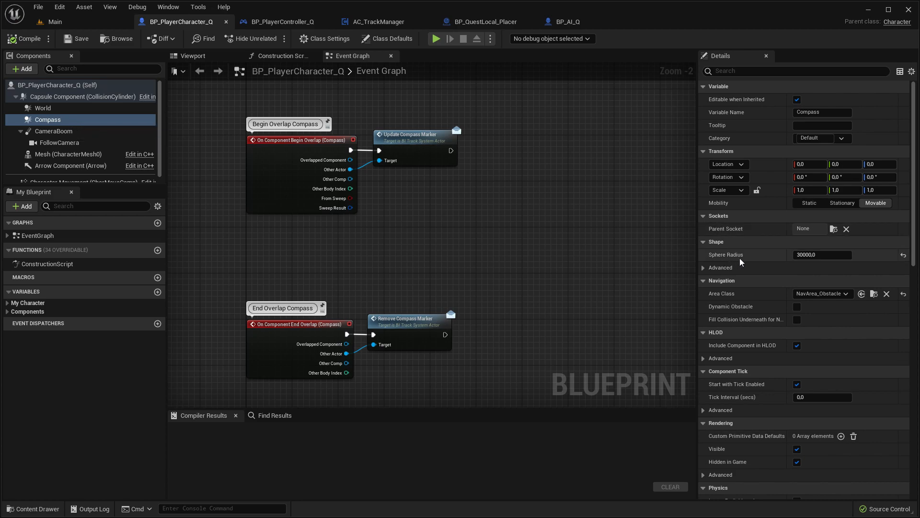
pyautogui.scroll(-10, 815, 273)
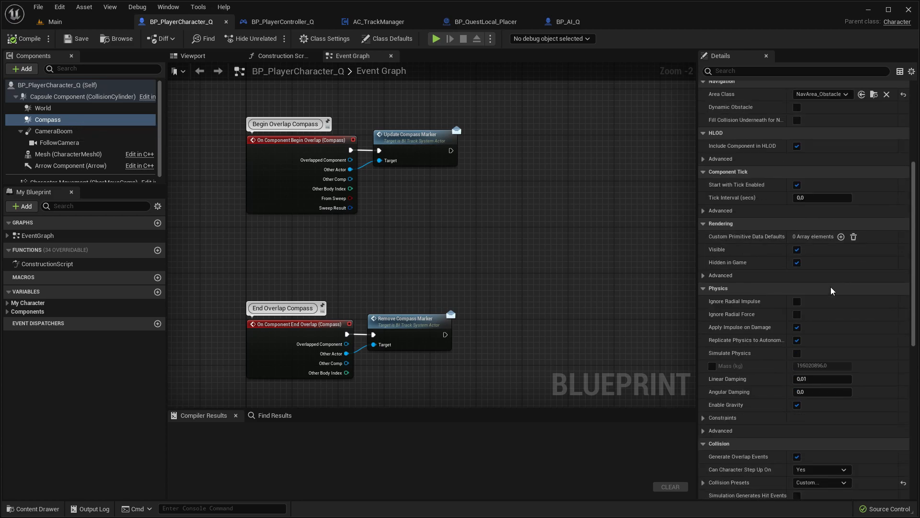
pyautogui.scroll(-5, 830, 282)
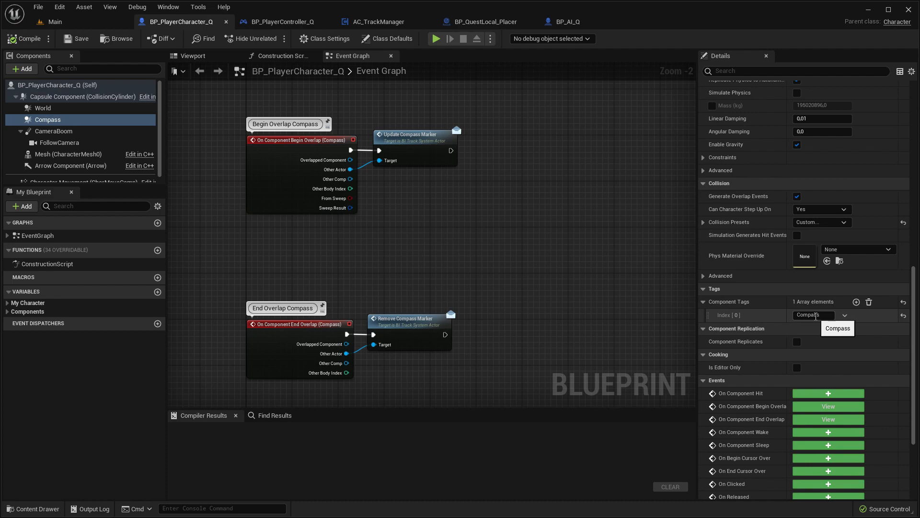
pyautogui.click(283, 21)
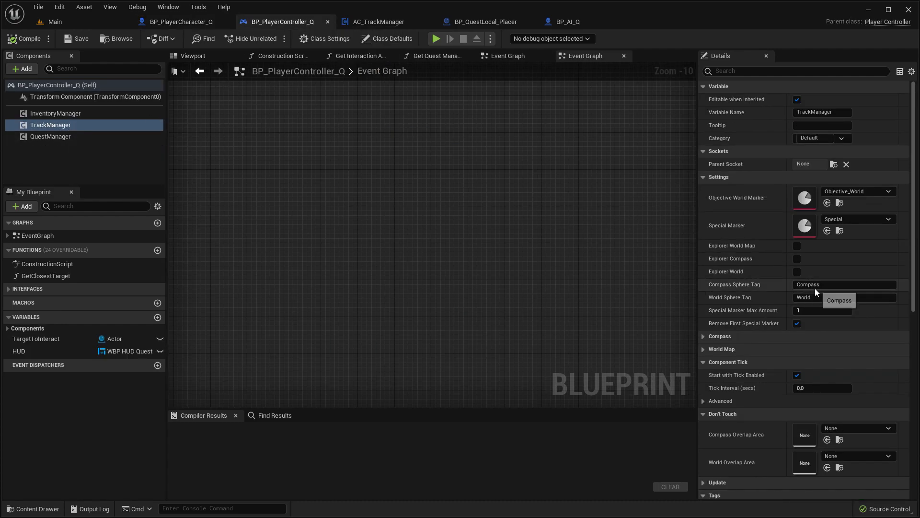
pyautogui.click(384, 21)
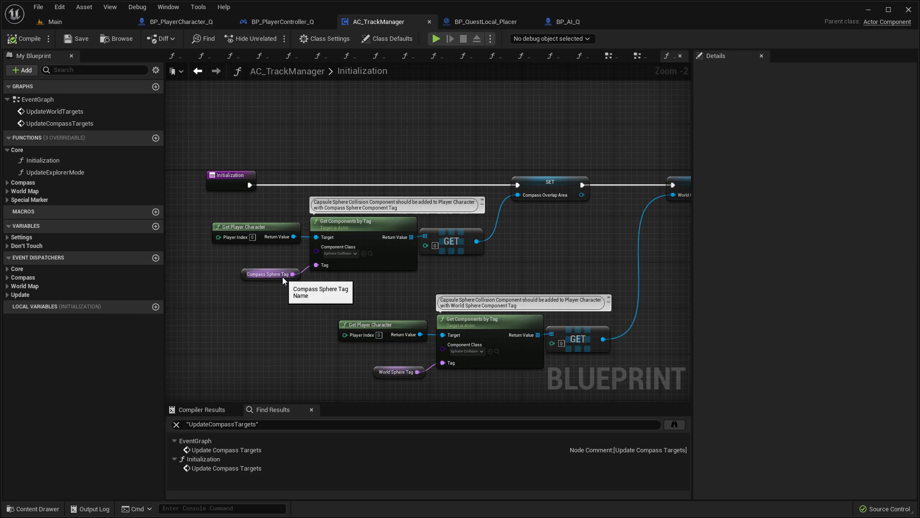
# - Examine the Compass overlap events in BP_PlayerCharacter_Q and the compass marker events in BP_QuestLocal_Placer and BP_AI_Q
pyautogui.click(191, 23)
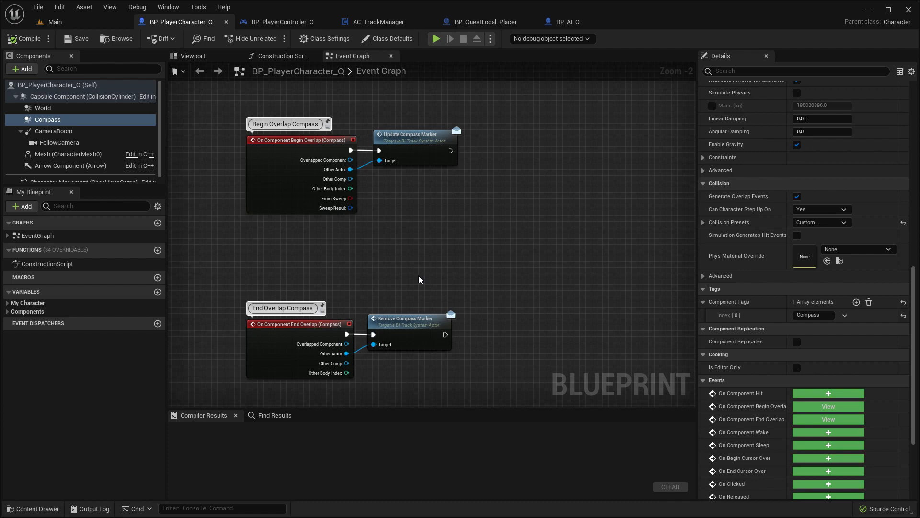
pyautogui.click(500, 22)
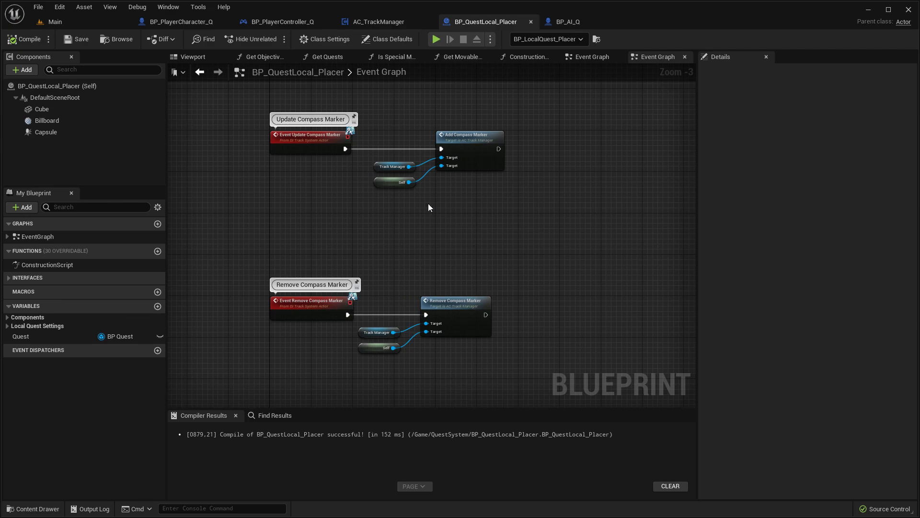
pyautogui.click(567, 22)
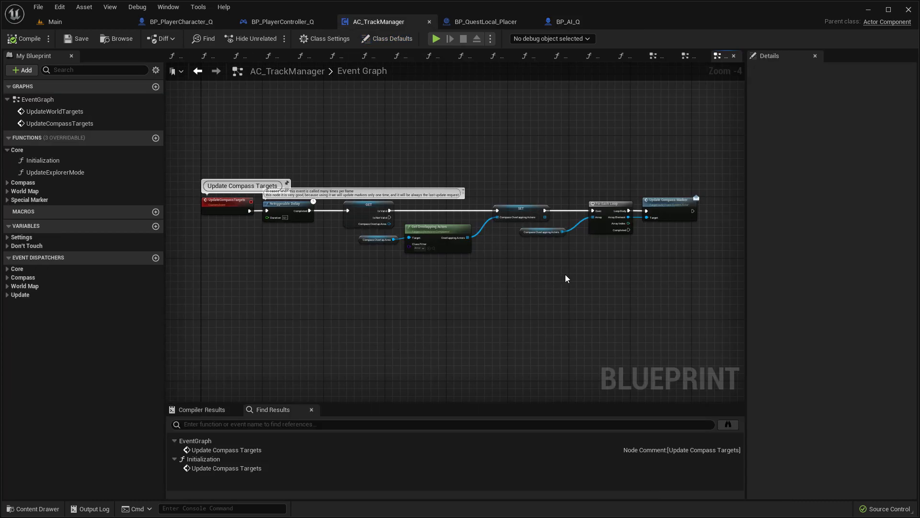
# - Find all references to AC_TrackManager's UpdateCompassTargets event across all blueprints, and close the results window after reviewing them
pyautogui.scroll(1, 565, 278)
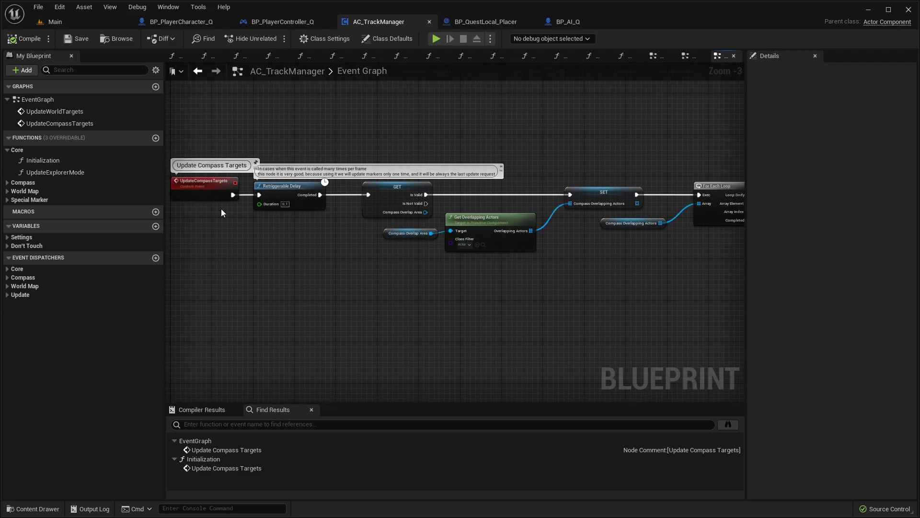
pyautogui.rightClick(191, 192)
pyautogui.click(242, 278)
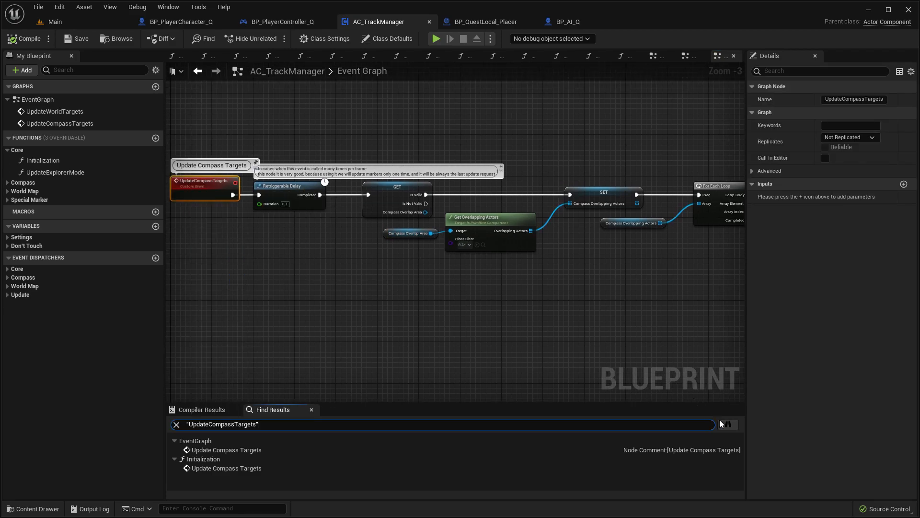
pyautogui.click(728, 424)
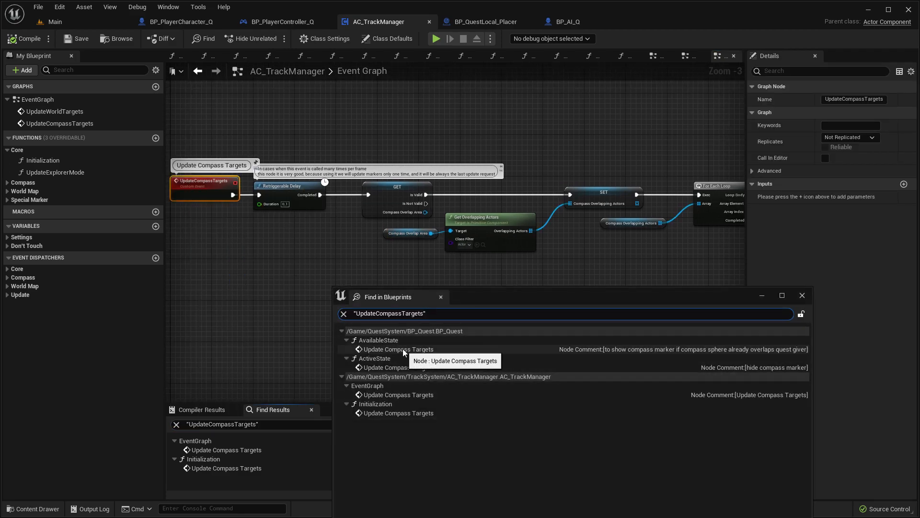
pyautogui.click(802, 295)
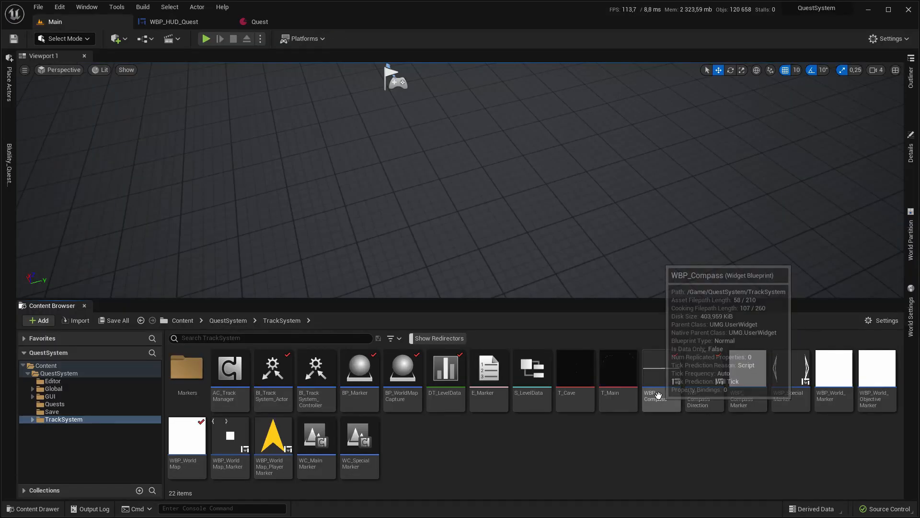
# - Select the Compass widget in WBP_HUD_Quest and examine its Directions map and Show Distance Area setting
pyautogui.click(659, 381)
pyautogui.click(181, 25)
pyautogui.click(387, 102)
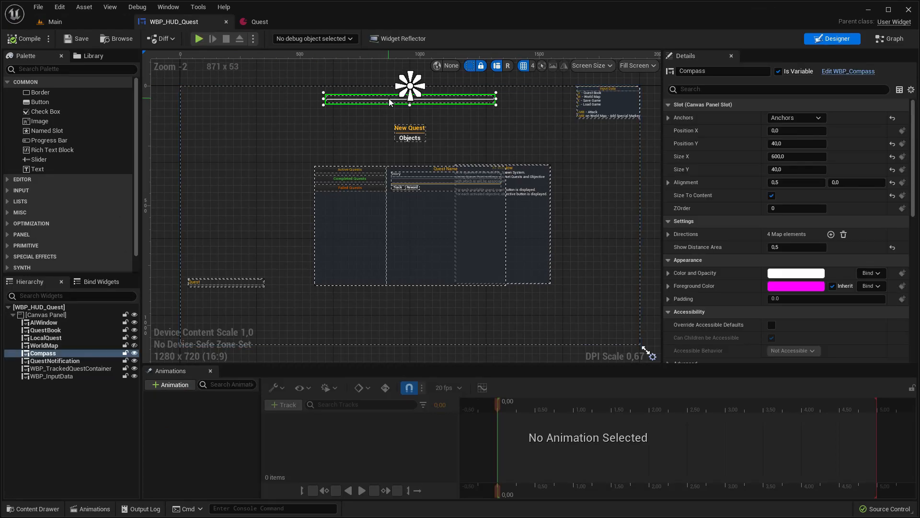
pyautogui.click(669, 235)
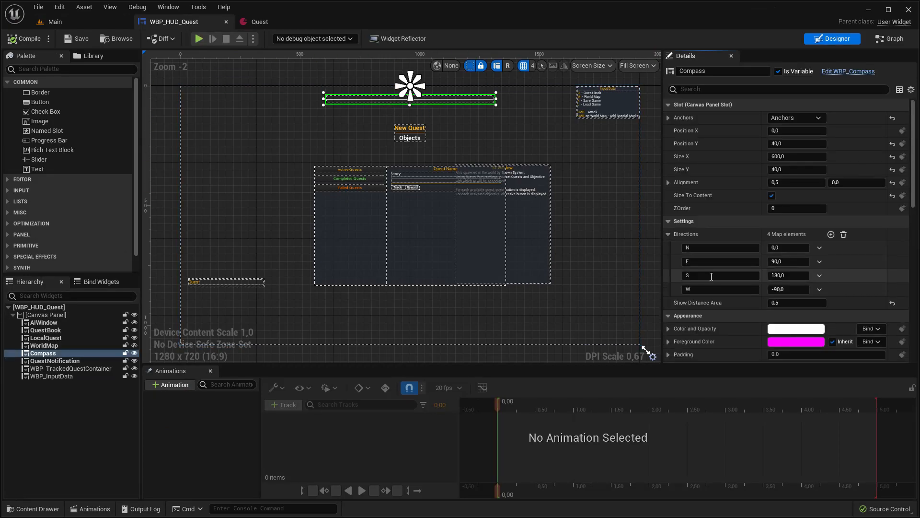
pyautogui.click(668, 235)
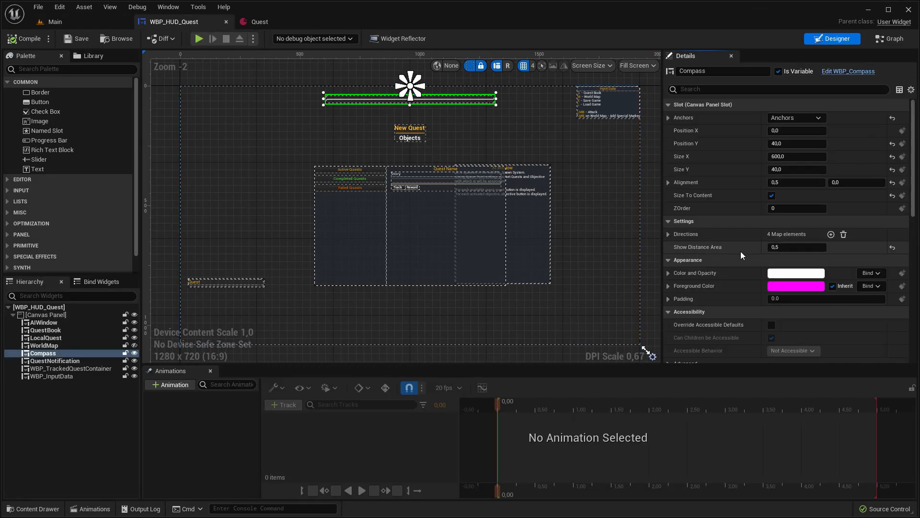
# - Play the Main level full screen, move the character to observe the compass marker distances, and stop the session
pyautogui.click(88, 21)
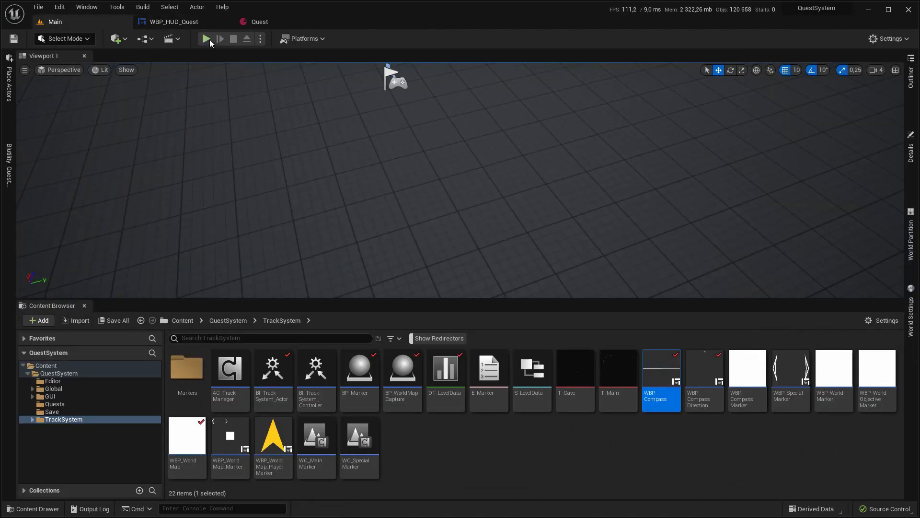
pyautogui.click(209, 39)
pyautogui.click(427, 145)
pyautogui.press('F11')
pyautogui.press('w')
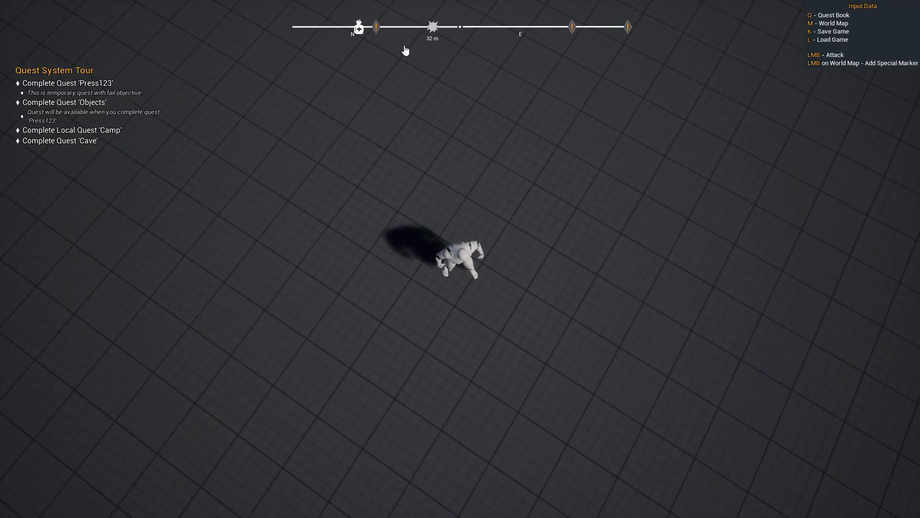
pyautogui.press('Escape')
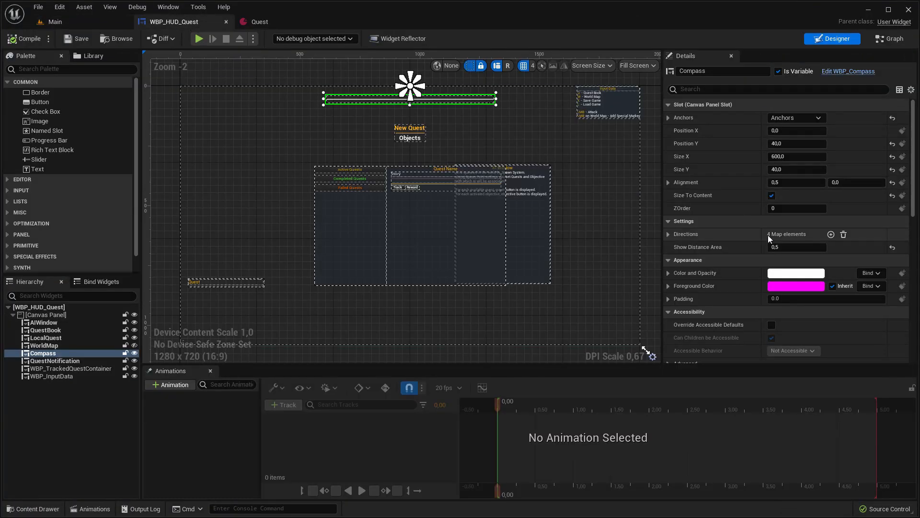
# - Set the Compass widget's Show Distance Area to 0,1, and compile and save WBP_HUD_Quest
pyautogui.click(794, 248)
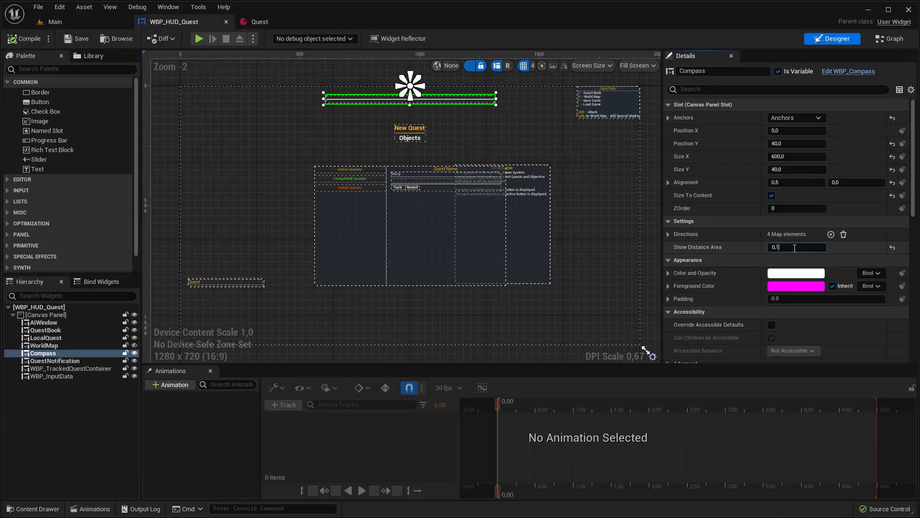
pyautogui.click(39, 40)
pyautogui.click(67, 40)
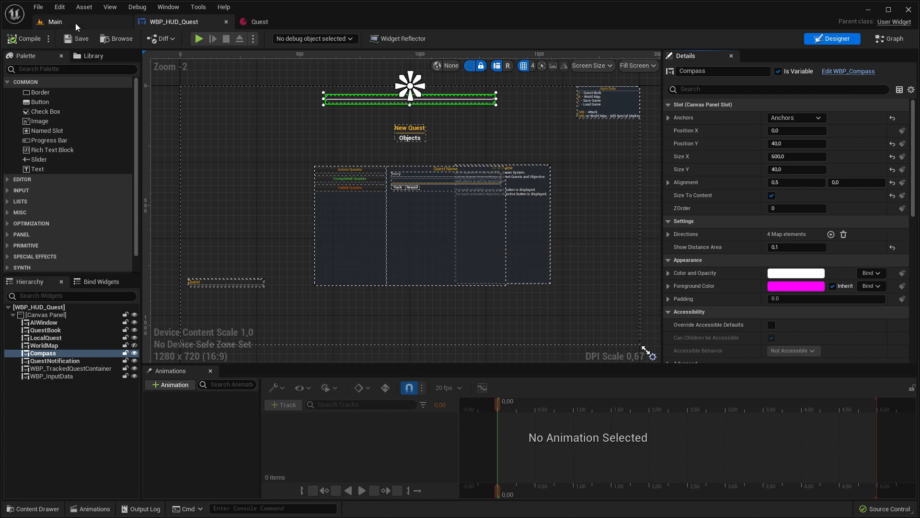
# - Play the Main level to check when marker distances appear with the narrower compass distance area, and stop the session
pyautogui.click(86, 23)
pyautogui.click(204, 38)
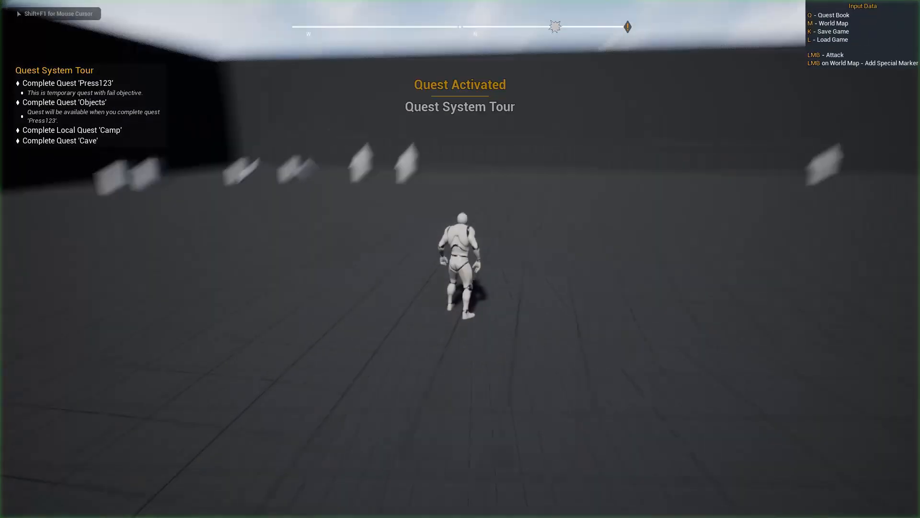
pyautogui.press('s')
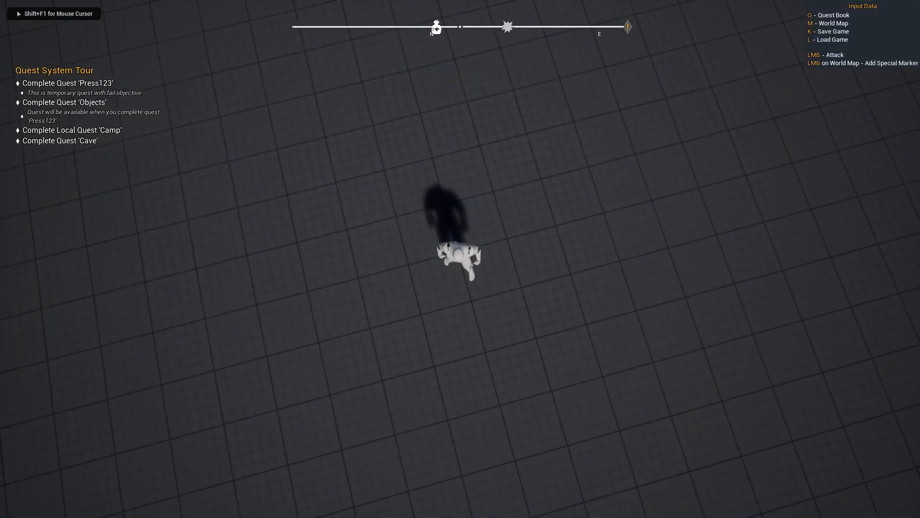
pyautogui.hotkey('shift', 'F1')
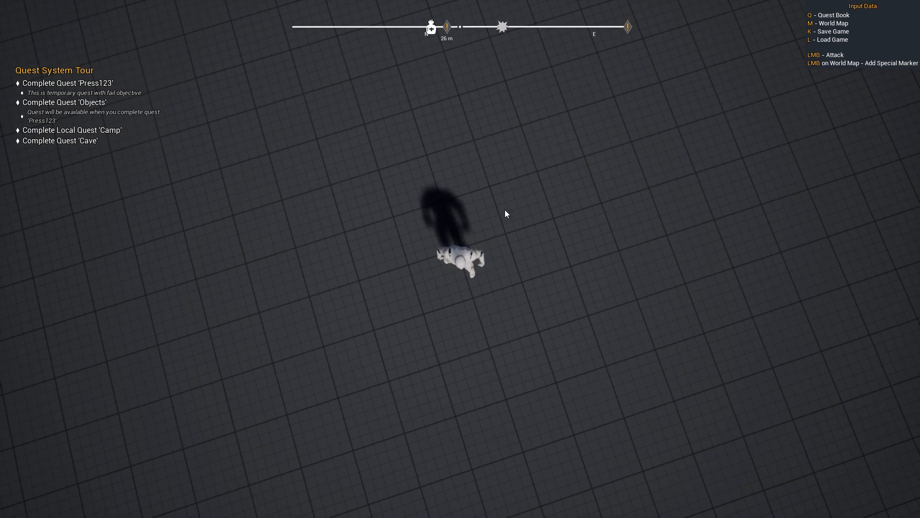
pyautogui.press('Escape')
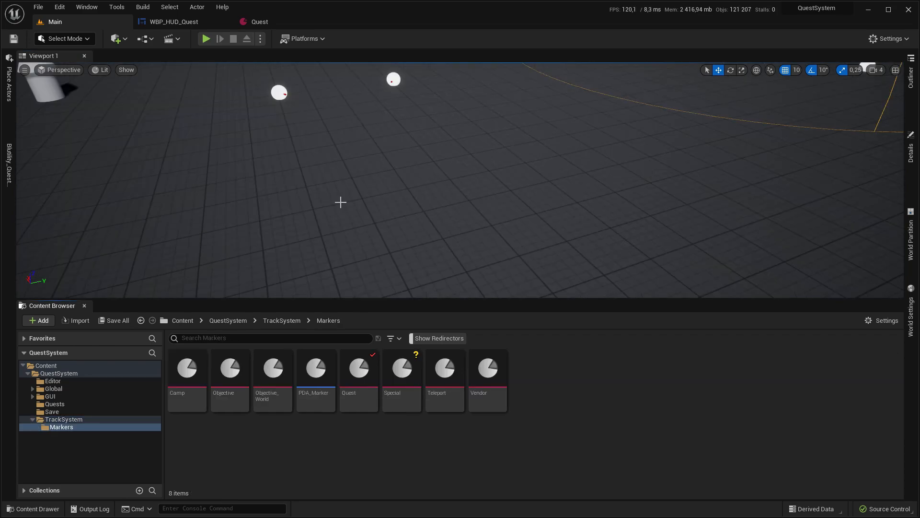
# - Open the Quest marker asset and examine its Compass Hide Distance and Hide when Out Of FOV settings
pyautogui.moveTo(411, 390)
pyautogui.click(289, 17)
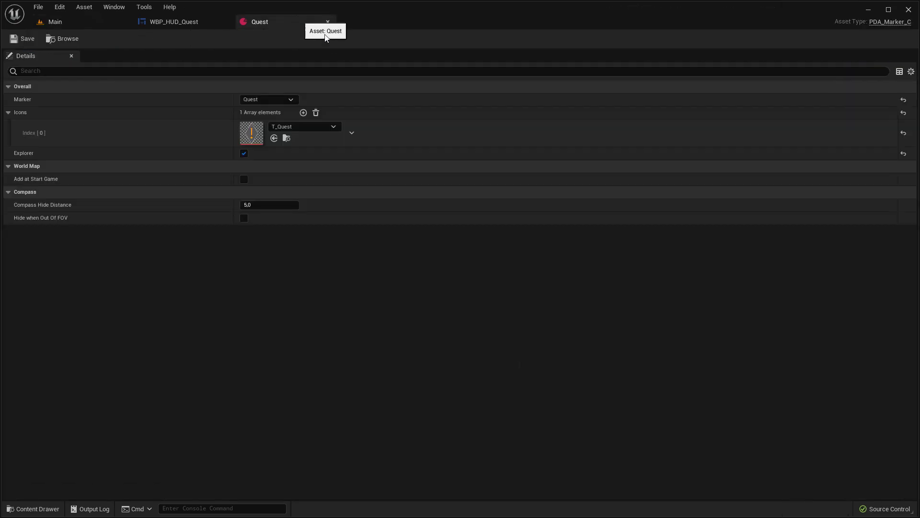
pyautogui.moveTo(63, 205)
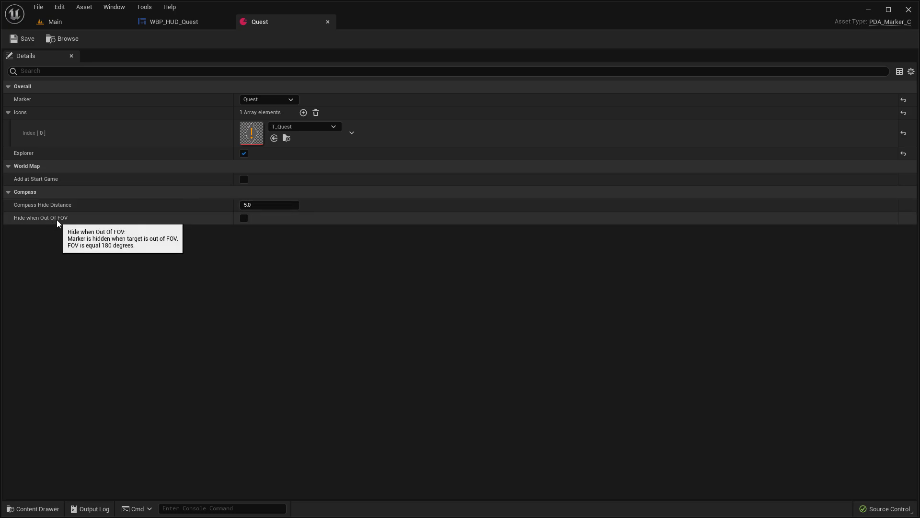
# - Play the Main level, walk toward the quest NPC and turn away to check its compass marker's hide distance and out-of-view behaviour, and stop the session
pyautogui.click(106, 19)
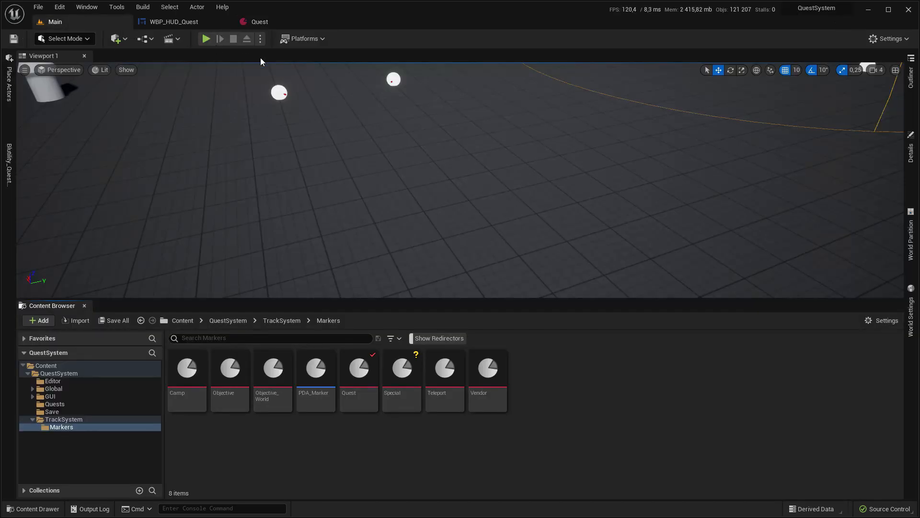
pyautogui.click(211, 42)
pyautogui.press('w')
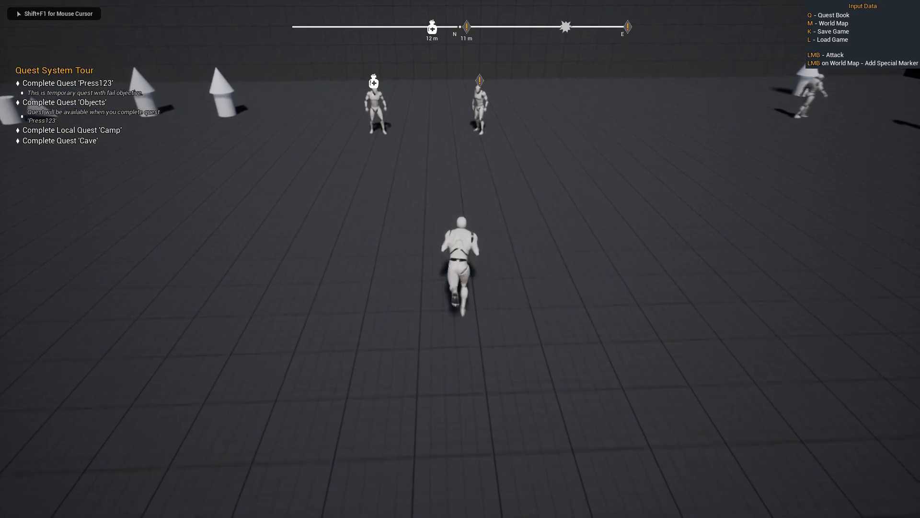
pyautogui.hotkey('shift', 'F1')
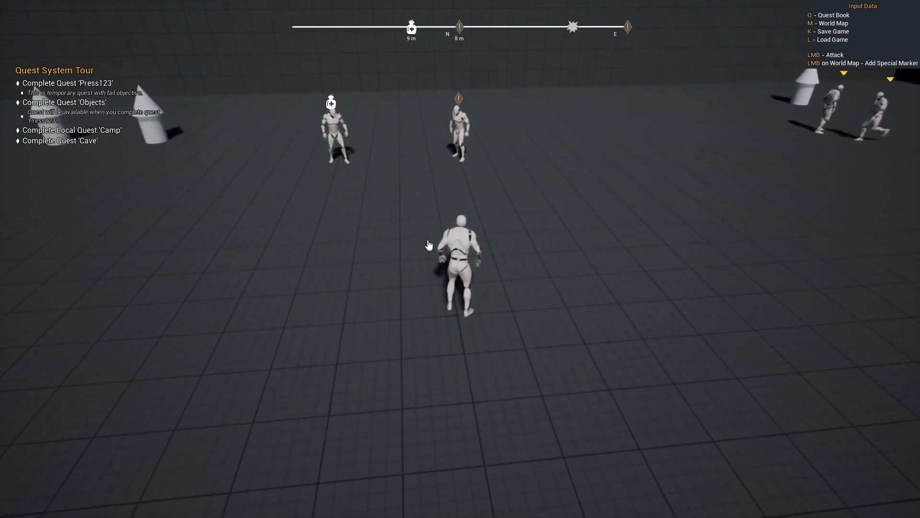
pyautogui.click(440, 29)
pyautogui.press('w')
pyautogui.hotkey('shift', 'F1')
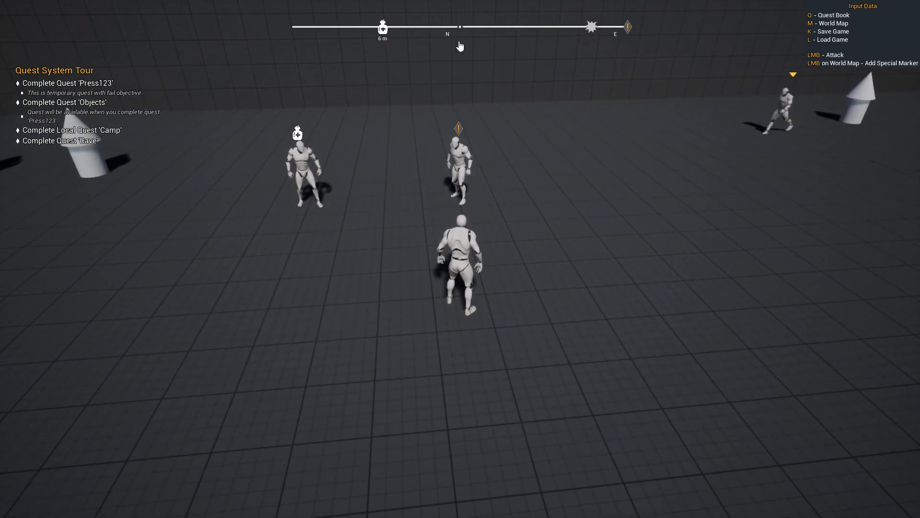
pyautogui.click(454, 33)
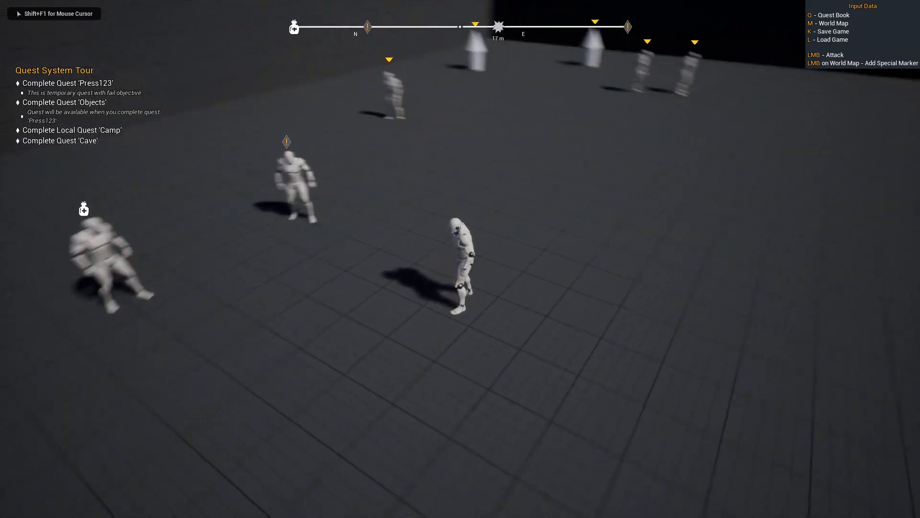
pyautogui.press('d')
pyautogui.hotkey('shift', 'F1')
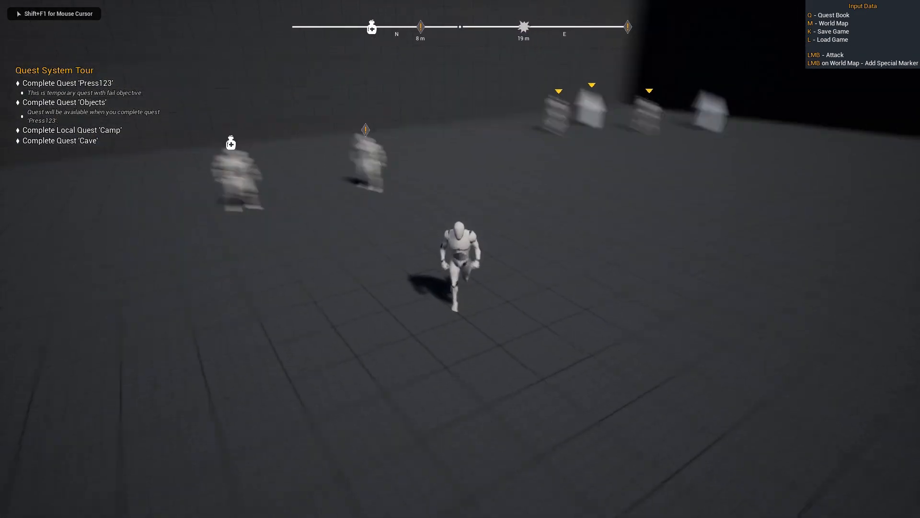
pyautogui.press('Escape')
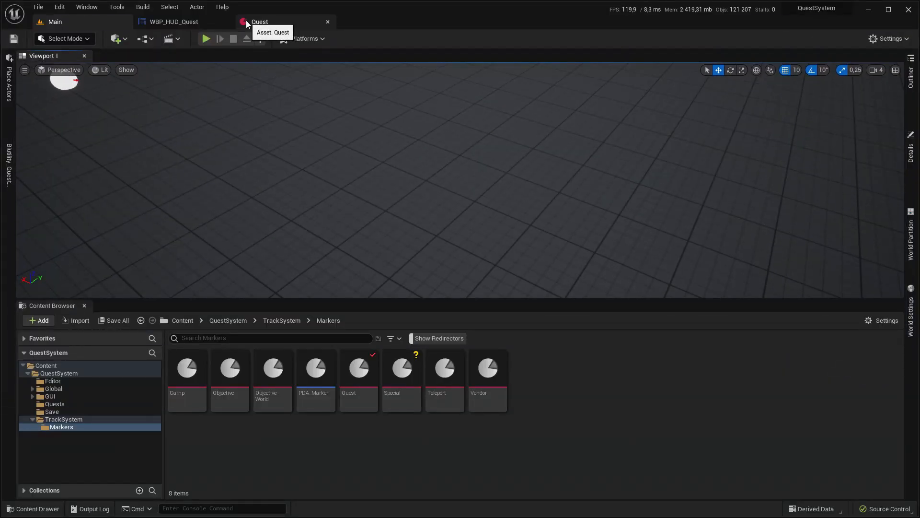
# - Set the Quest marker's Compass Hide Distance to 10,0, enable Hide when Out Of FOV, and save the asset
pyautogui.click(247, 21)
pyautogui.click(263, 206)
pyautogui.write('10.0')
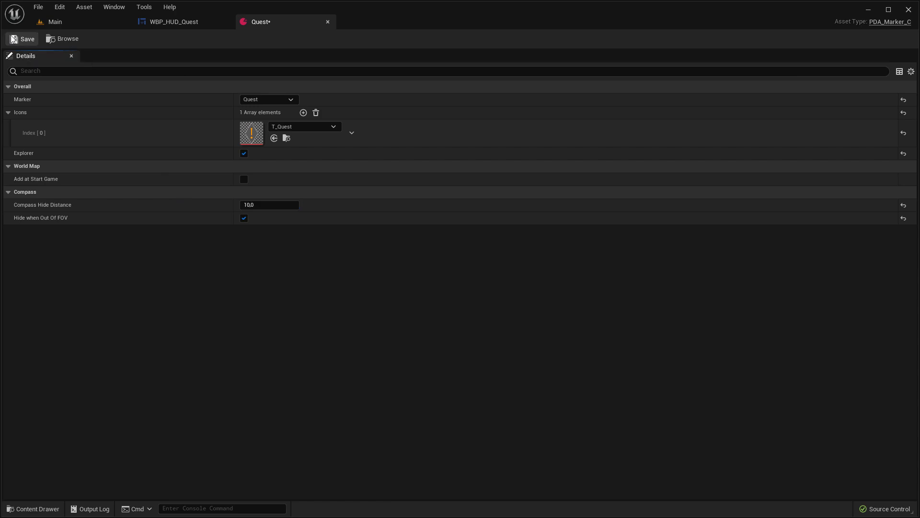
pyautogui.click(13, 40)
# - Play the Main level full screen, approach the quest NPC and turn around to observe its compass marker with the new hide settings
pyautogui.click(117, 22)
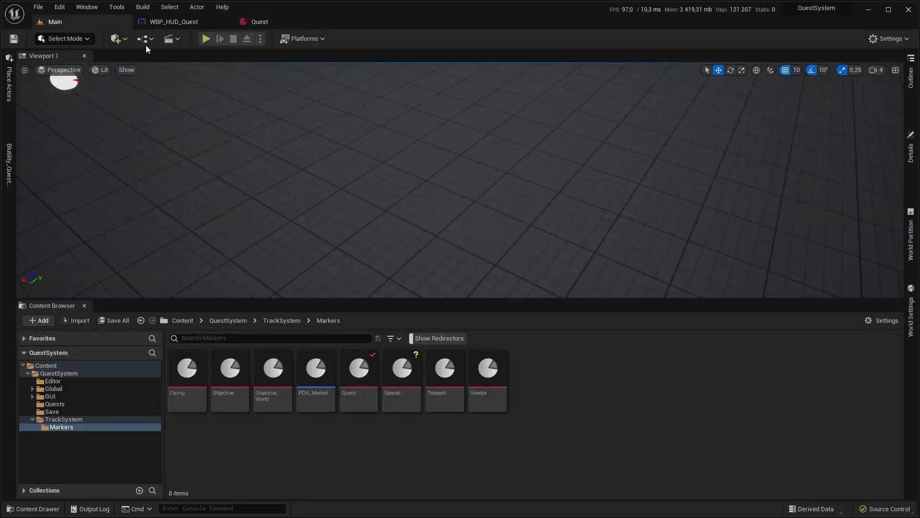
pyautogui.click(207, 39)
pyautogui.press('F11')
pyautogui.press('w')
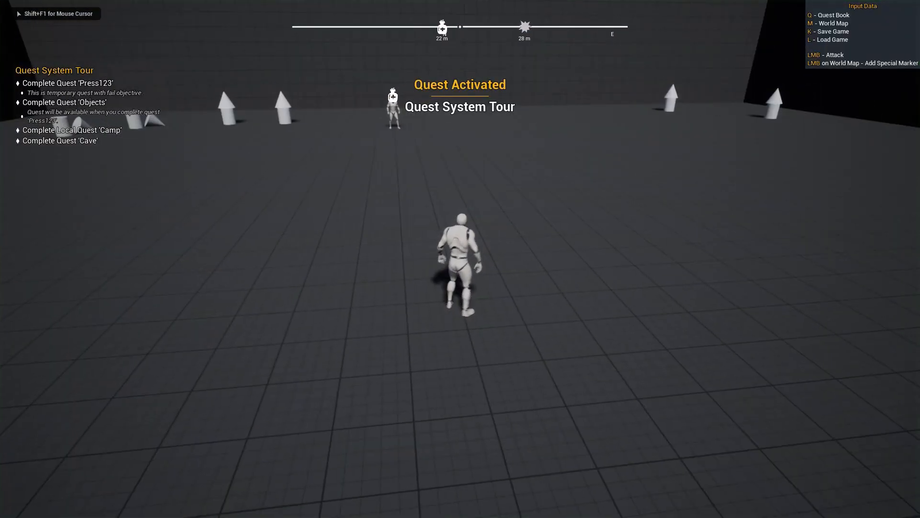
pyautogui.press('w')
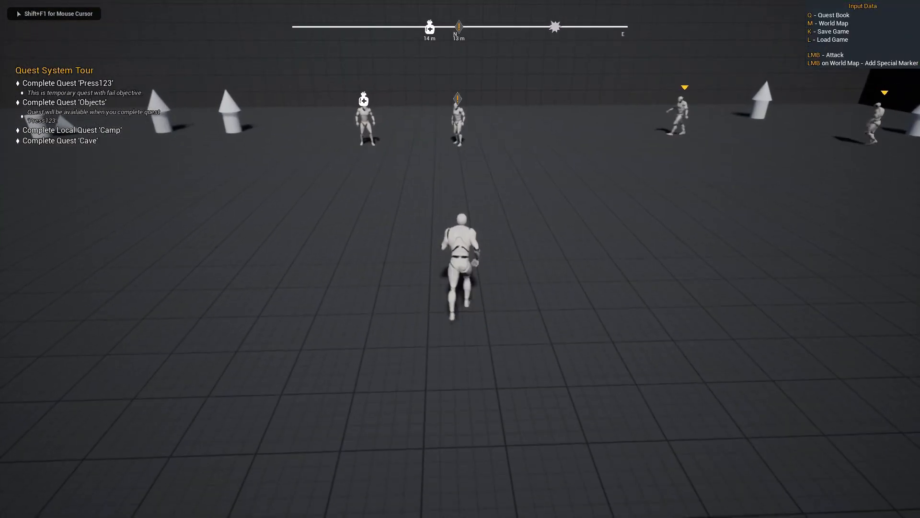
pyautogui.press('w')
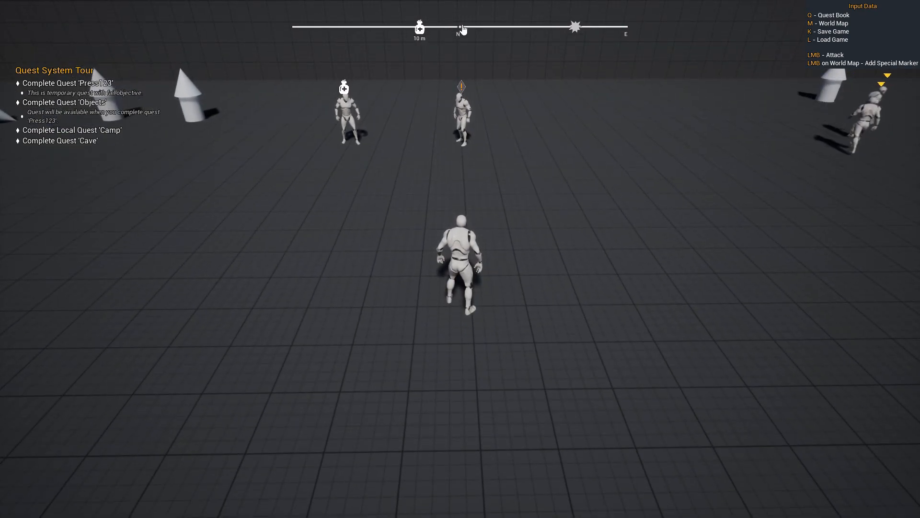
pyautogui.press('a')
pyautogui.press('d')
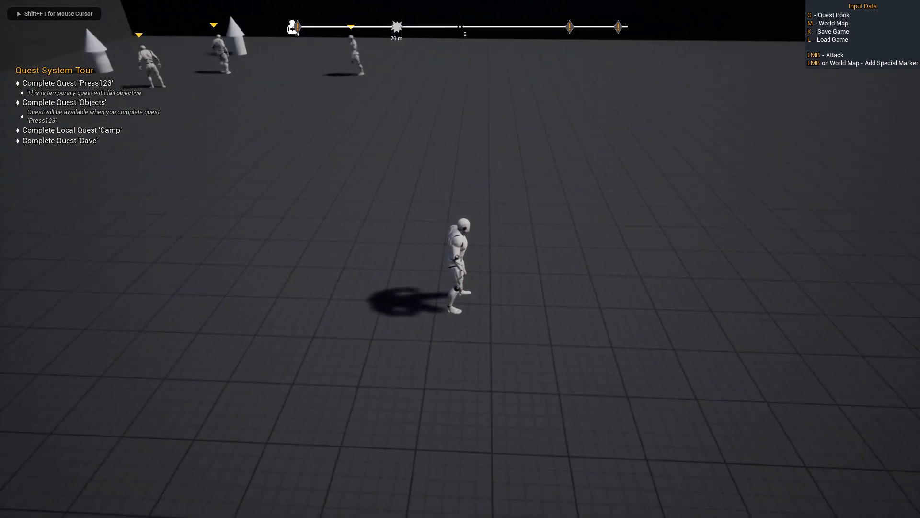
pyautogui.hotkey('shift', 'F1')
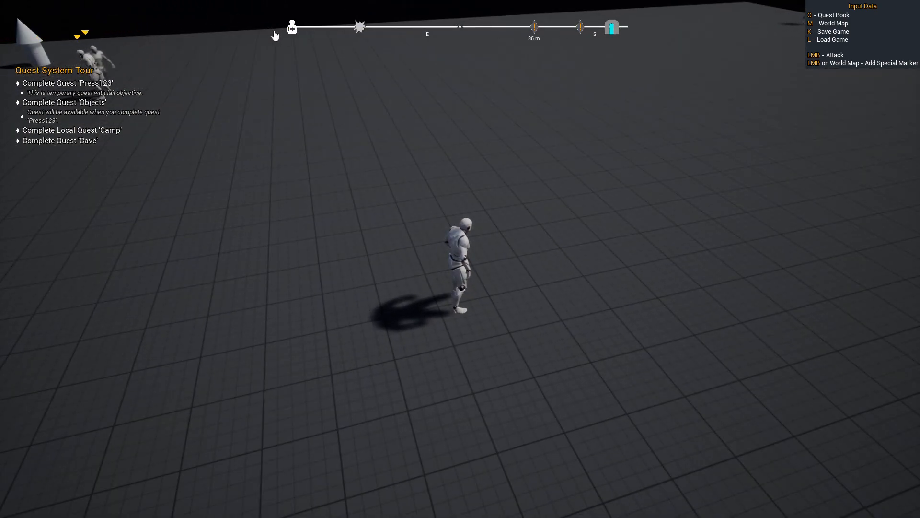
pyautogui.click(275, 35)
pyautogui.press('d')
pyautogui.press('s')
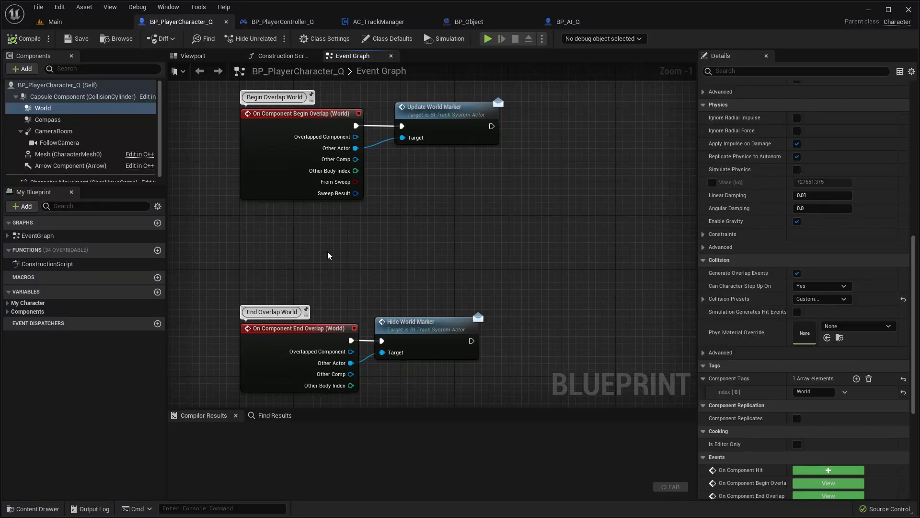
# - Examine the World sphere component in BP_PlayerCharacter_Q and the TrackManager component's settings in BP_PlayerController_Q
pyautogui.click(72, 108)
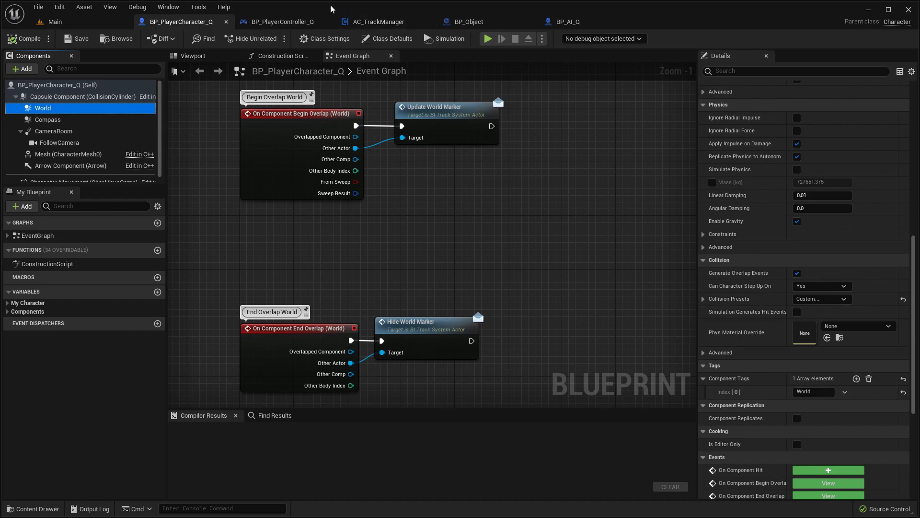
pyautogui.click(283, 21)
pyautogui.click(106, 126)
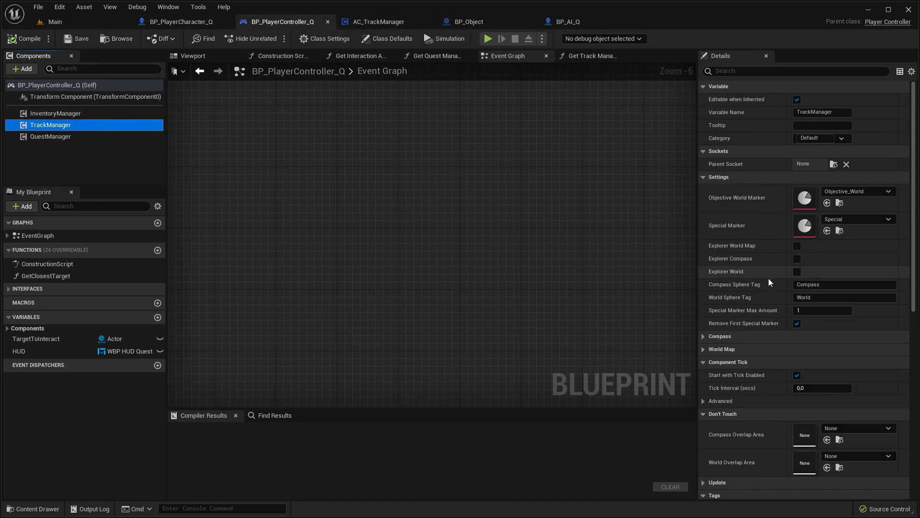
# - Examine AC_TrackManager's Initialization function and the Update World Targets logic in its Event Graph
pyautogui.click(379, 22)
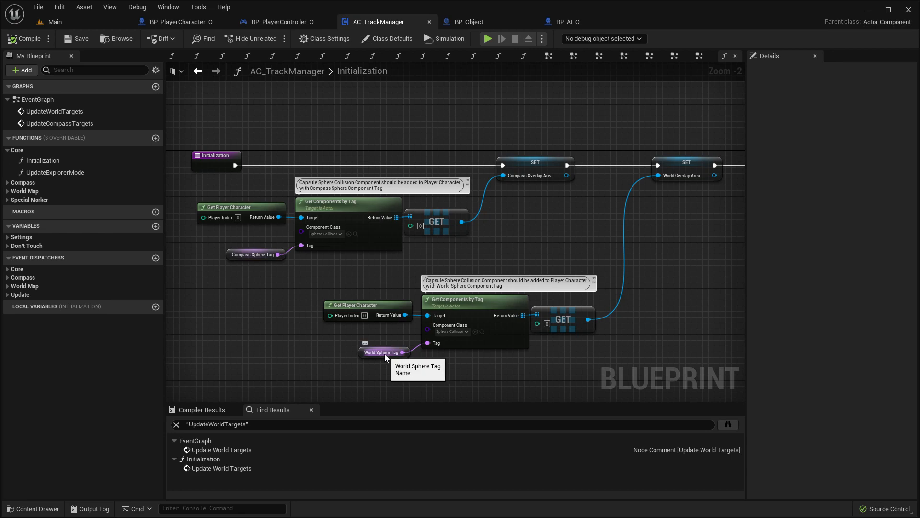
pyautogui.doubleClick(38, 99)
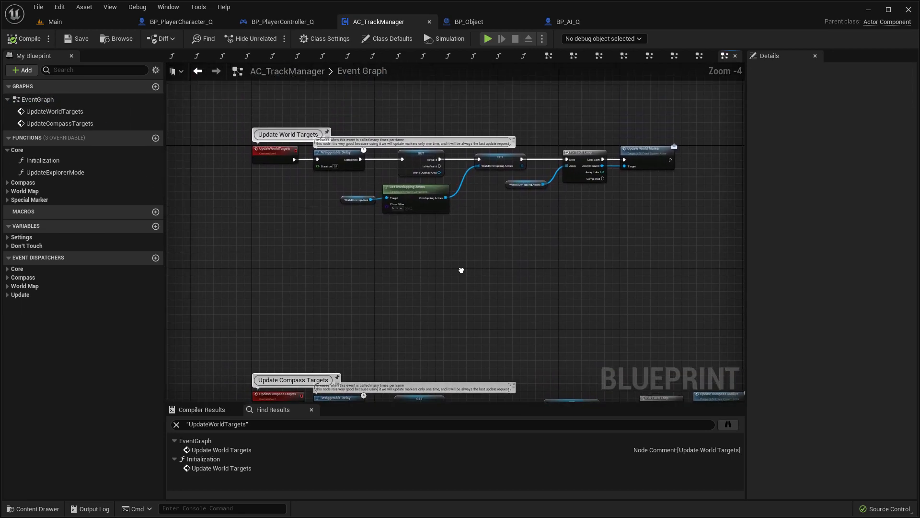
pyautogui.scroll(2, 463, 149)
pyautogui.moveTo(527, 238); pyautogui.dragTo(540, 271, button='right')
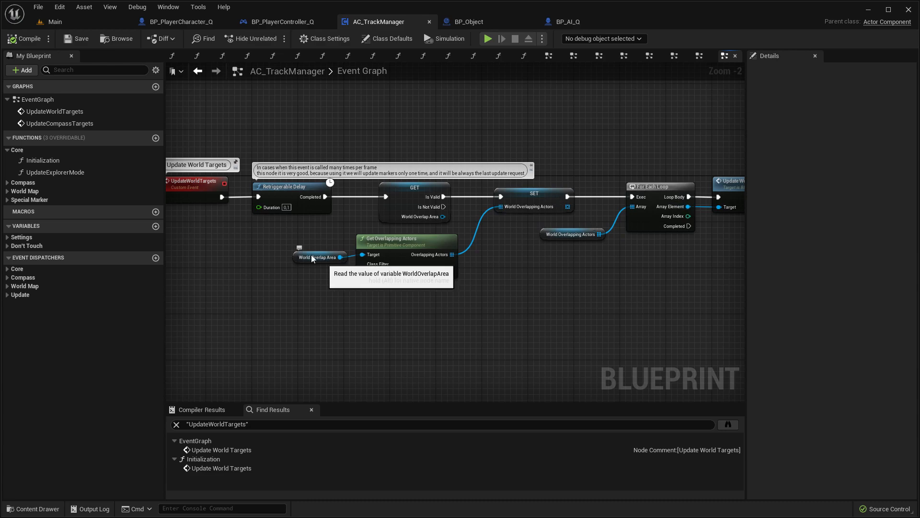
# - Find references to the UpdateWorldTargets event, review its node chain, and switch back to BP_PlayerCharacter_Q
pyautogui.rightClick(194, 192)
pyautogui.click(252, 284)
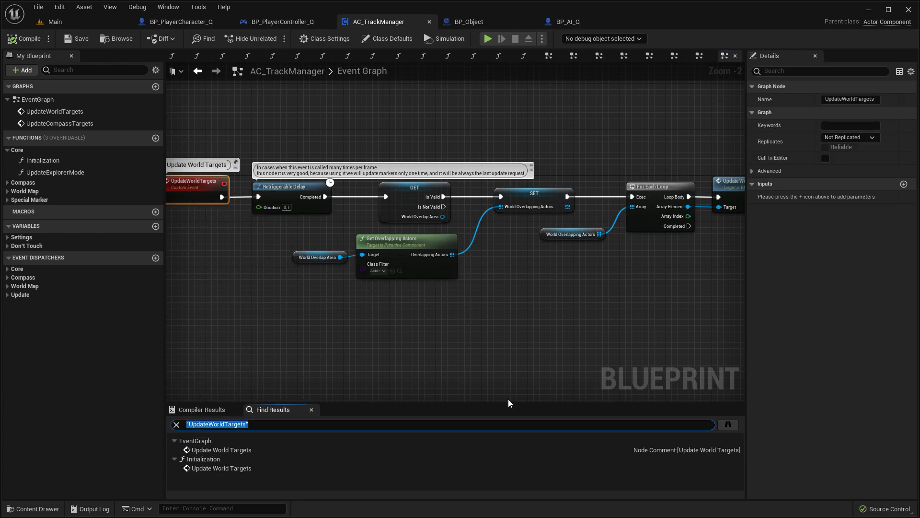
pyautogui.click(728, 424)
pyautogui.click(791, 214)
pyautogui.moveTo(391, 252); pyautogui.dragTo(462, 263, button='right')
pyautogui.scroll(-1, 373, 206)
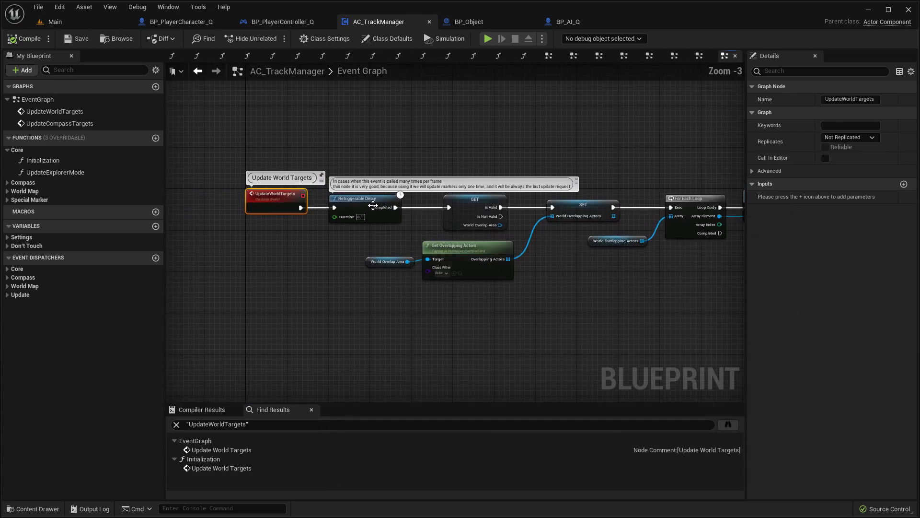
pyautogui.click(209, 25)
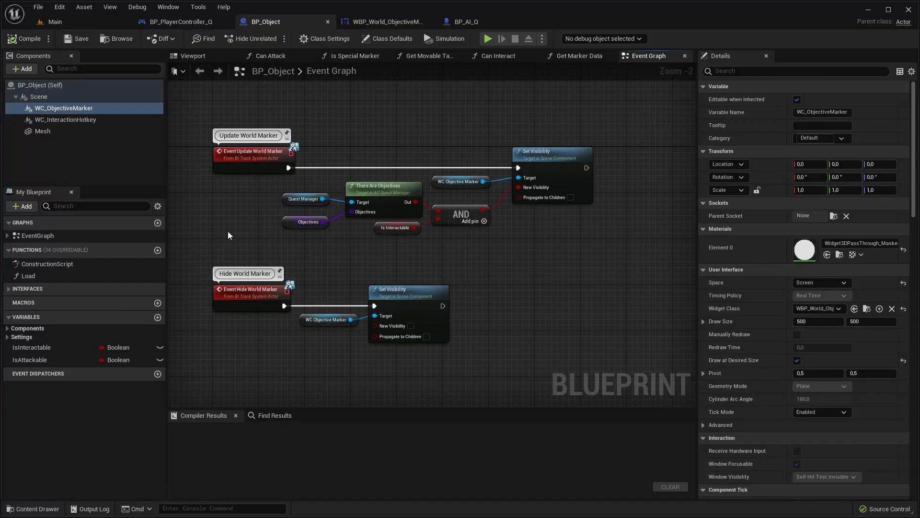
# - Examine BP_Object's WC_ObjectiveMarker component, the WBP_World_ObjectiveMarker event graph, and the Objective World Marker setting on BP_PlayerController_Q's TrackManager
pyautogui.click(88, 108)
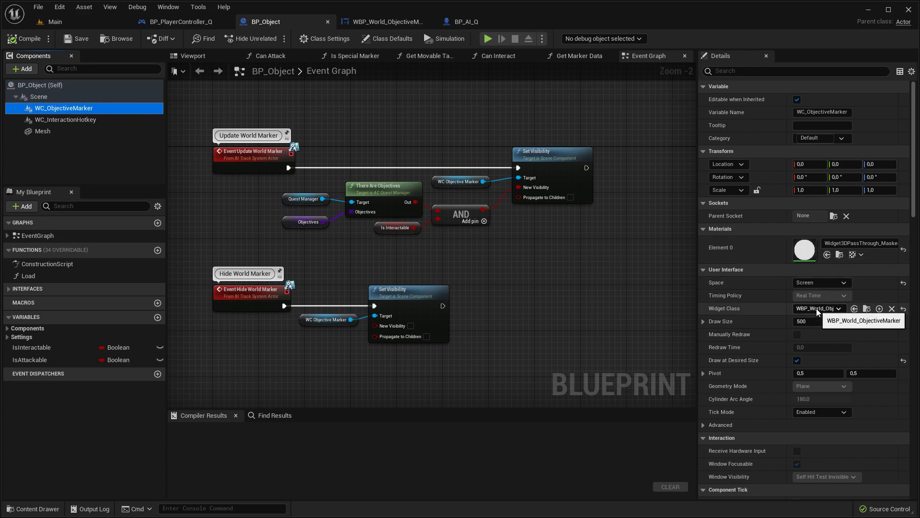
pyautogui.click(388, 22)
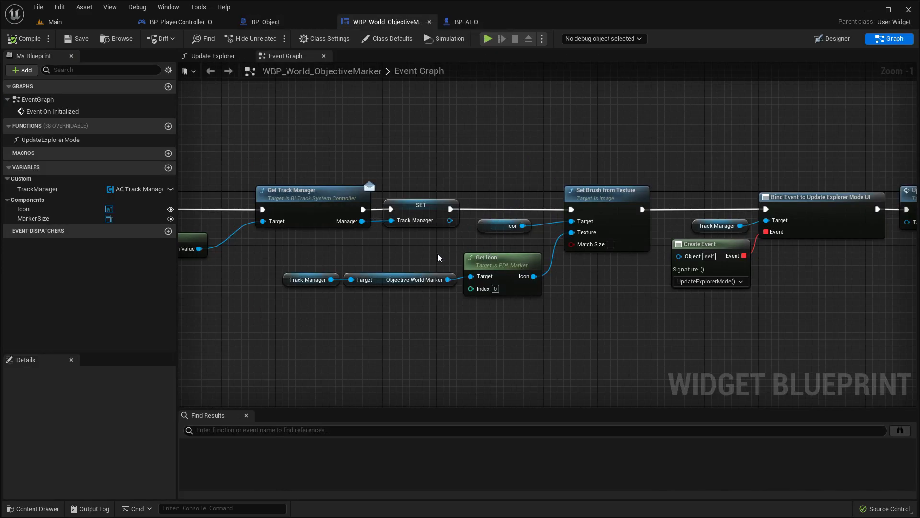
pyautogui.click(192, 22)
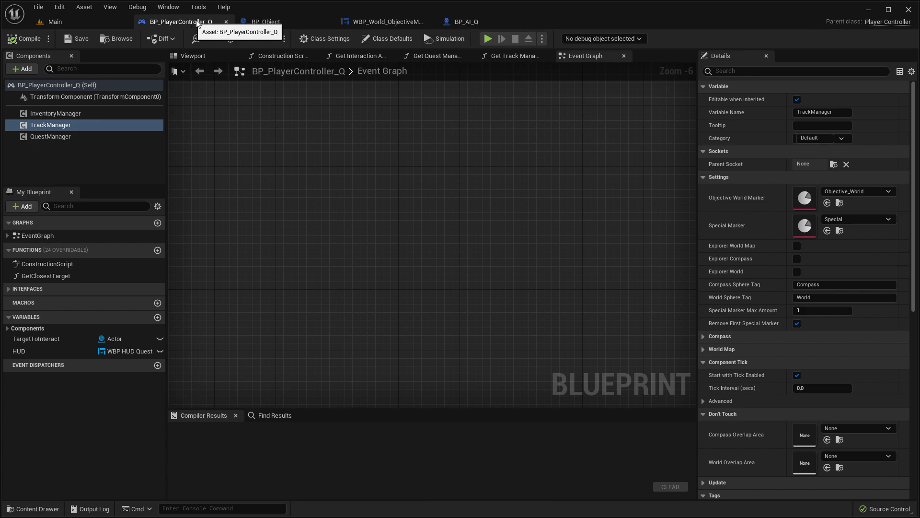
pyautogui.click(120, 126)
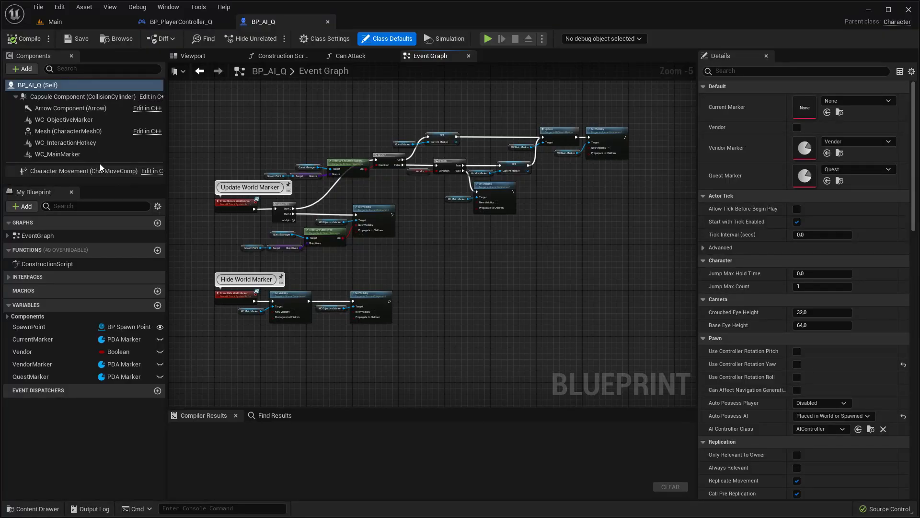
# - Inspect the WC_MainMarker and WC_ObjectiveMarker components of BP_AI_Q, and review the blueprint's default marker settings
pyautogui.click(91, 156)
pyautogui.click(89, 118)
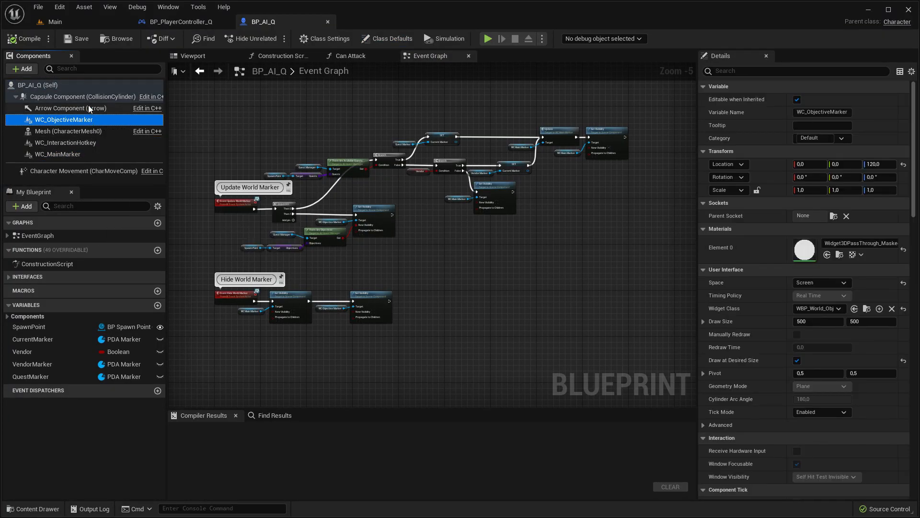
pyautogui.click(89, 84)
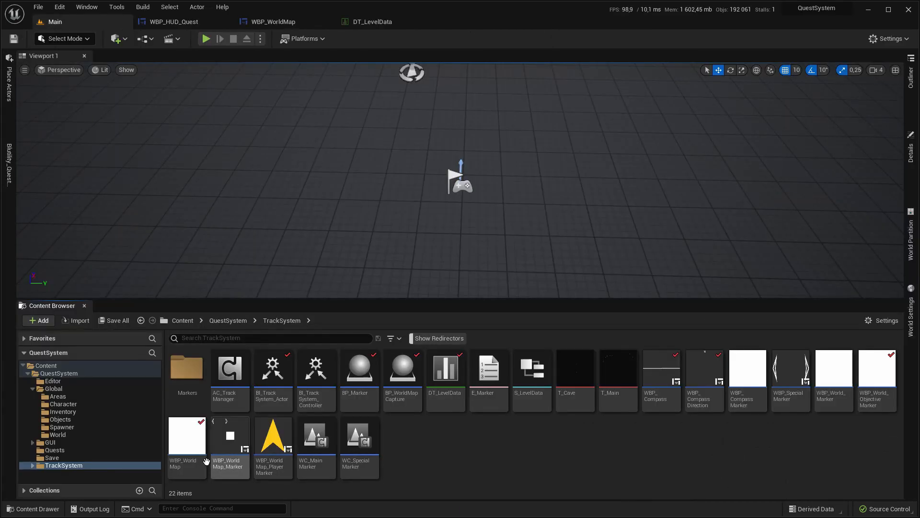
# - Locate the WBP_WorldMap asset, then examine the WorldMap zoom settings in WBP_HUD_Quest and the Construct logic in WBP_WorldMap
pyautogui.click(187, 440)
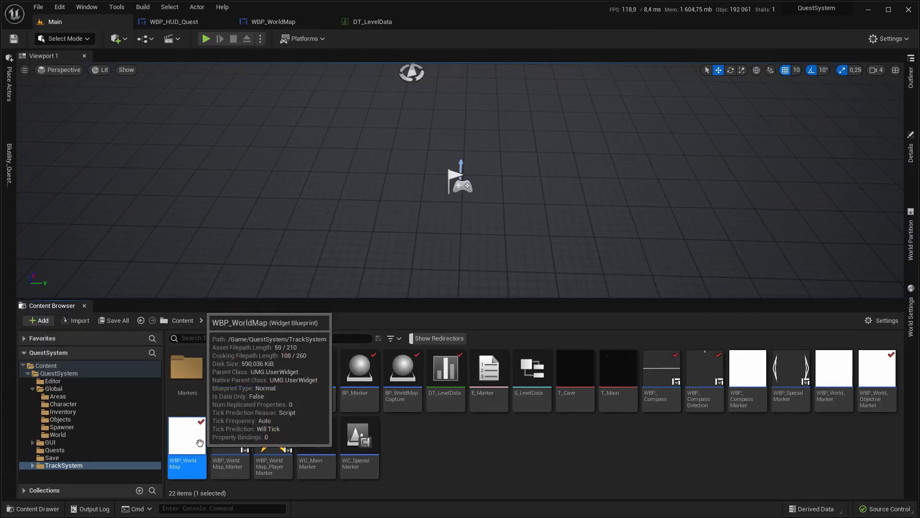
pyautogui.click(196, 24)
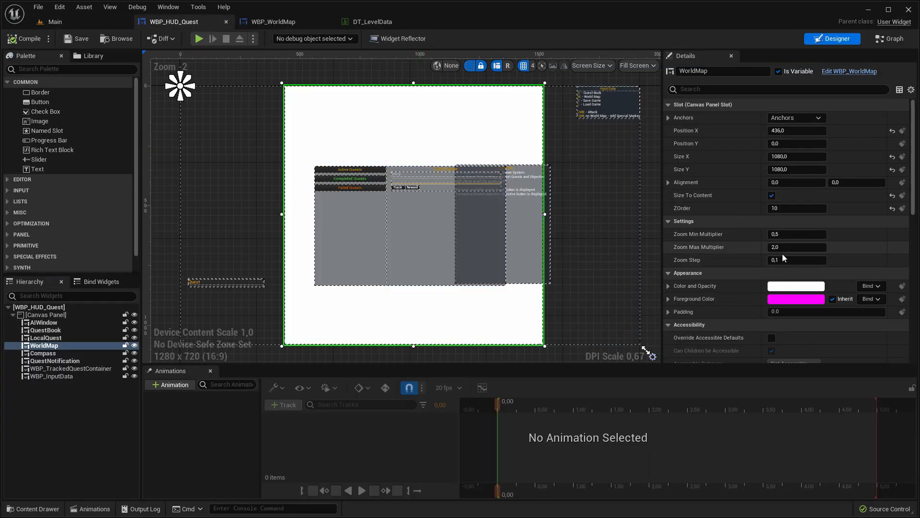
pyautogui.click(293, 23)
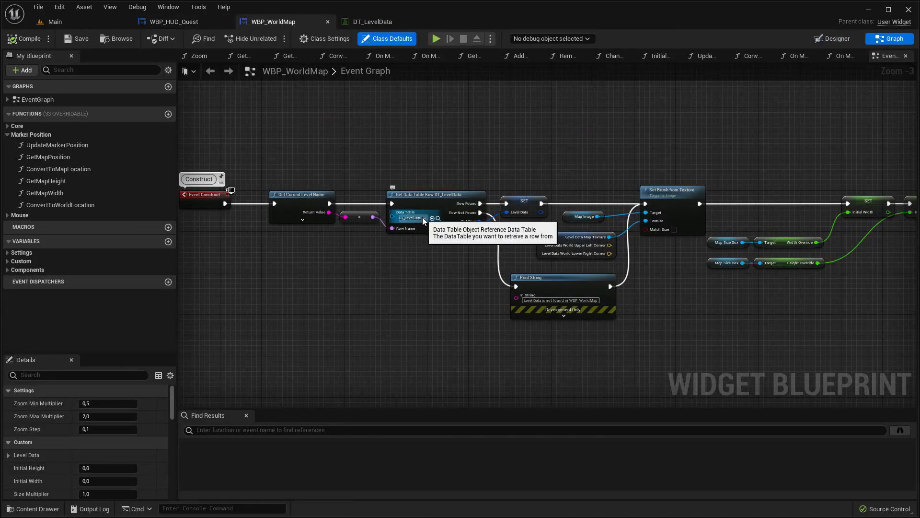
# - Compare the Main and Cave rows of DT_LevelData with the level assets in the Global/World folder, and review the rows' world corner values
pyautogui.click(389, 21)
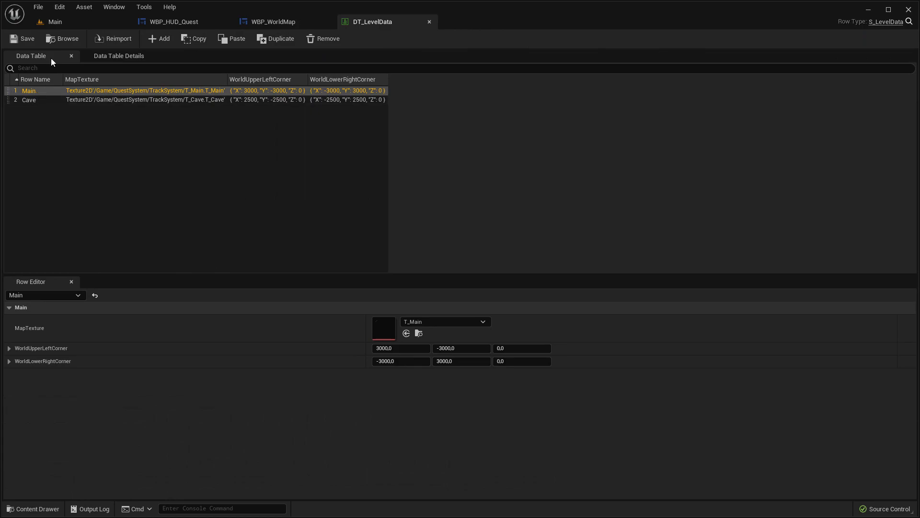
pyautogui.click(79, 23)
pyautogui.click(60, 435)
pyautogui.click(315, 368)
pyautogui.click(192, 383)
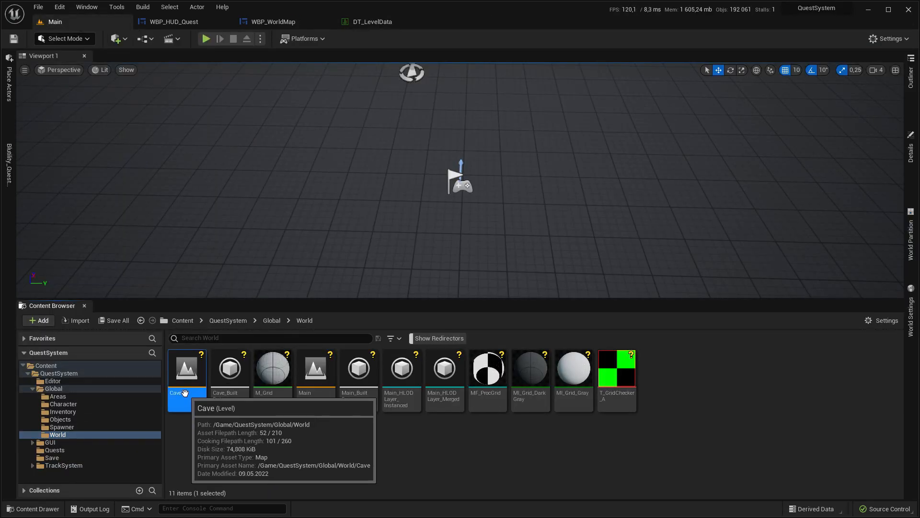
pyautogui.click(381, 24)
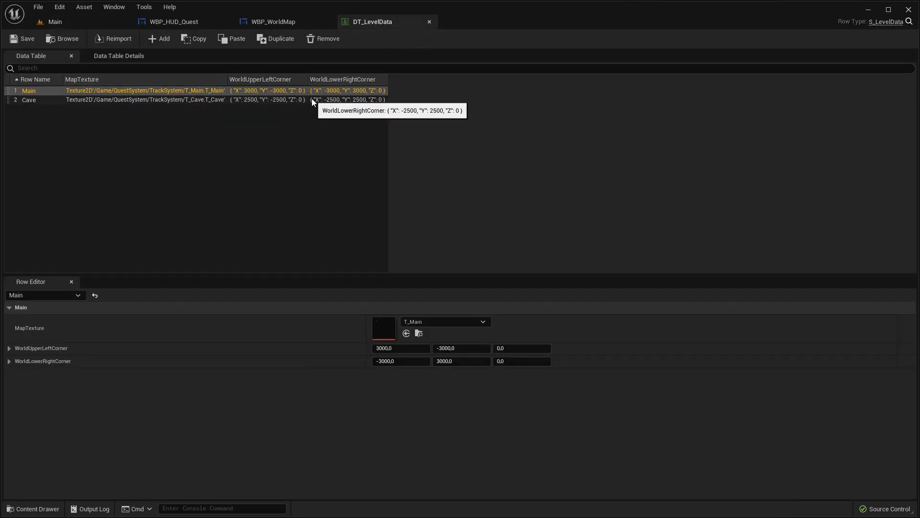
# - Place a cube on the corner of the Main level's floor in top view, and compare its location with the Main row's WorldUpperLeftCorner
pyautogui.click(109, 23)
pyautogui.click(421, 449)
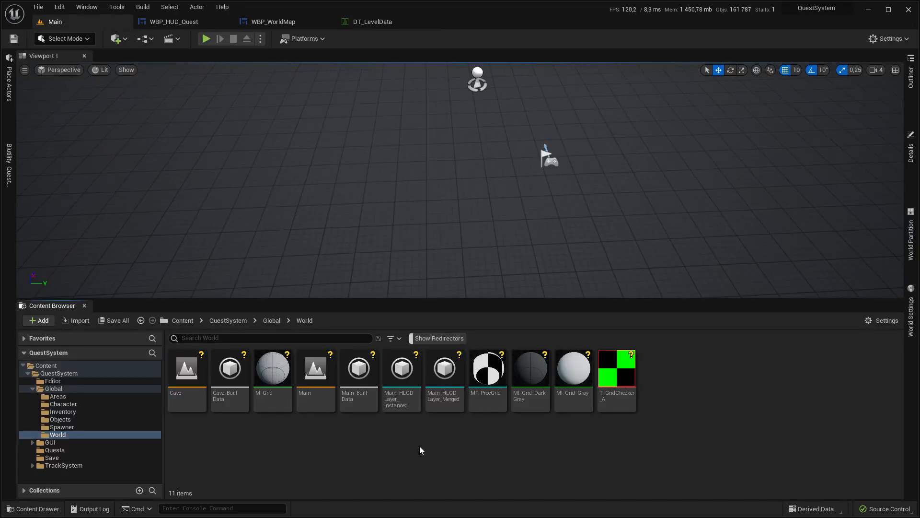
pyautogui.click(61, 71)
pyautogui.click(72, 108)
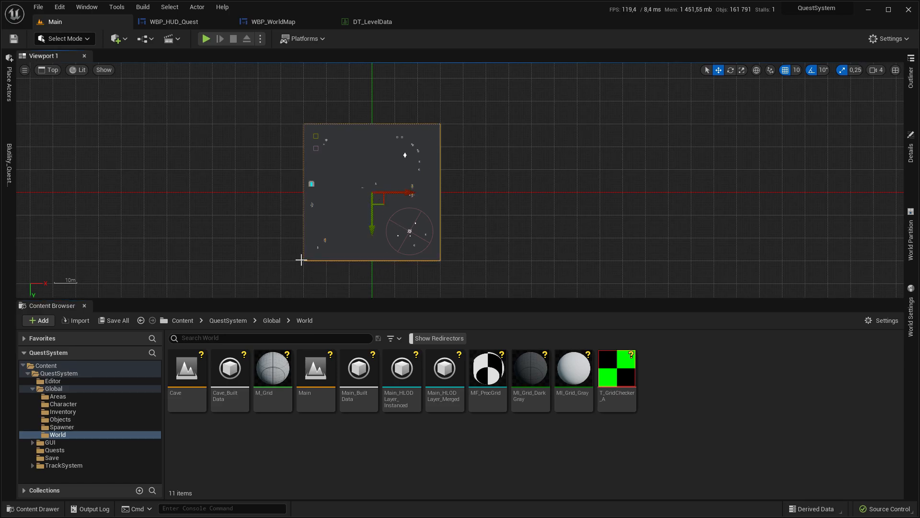
pyautogui.click(116, 39)
pyautogui.moveTo(144, 211); pyautogui.dragTo(439, 126)
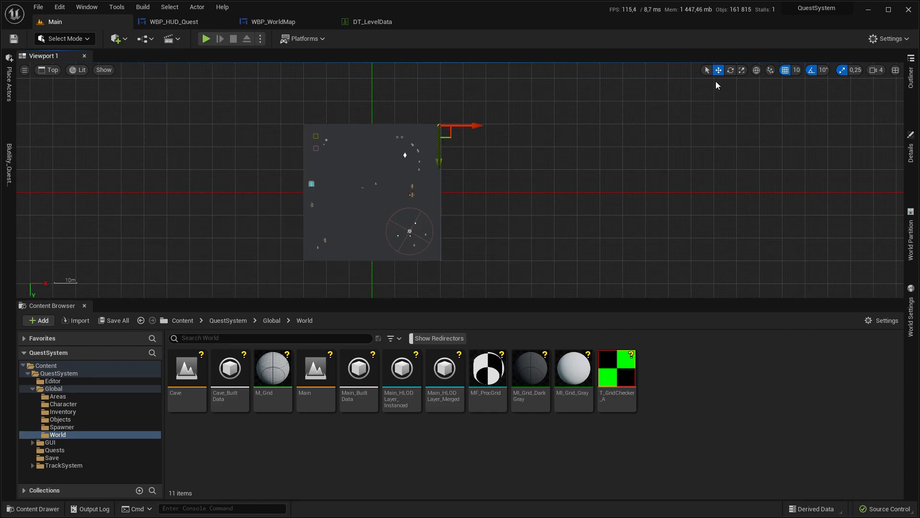
pyautogui.click(912, 152)
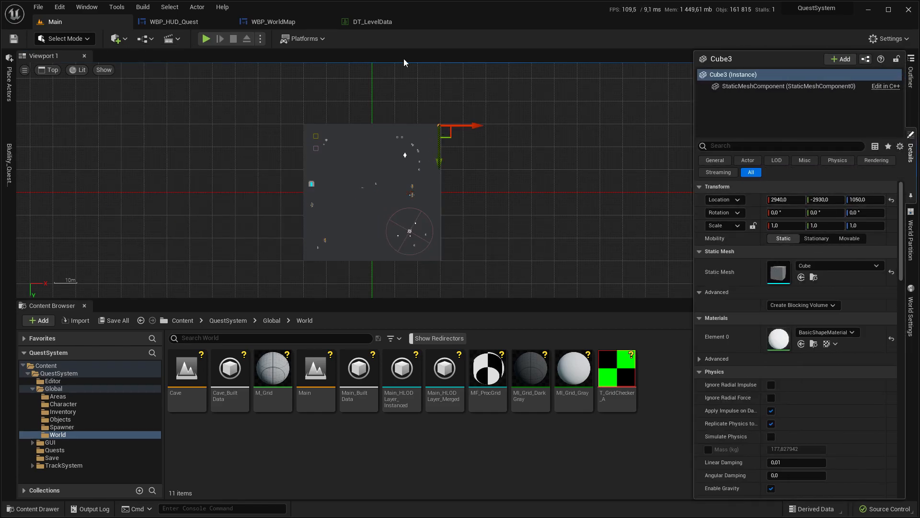
pyautogui.click(369, 22)
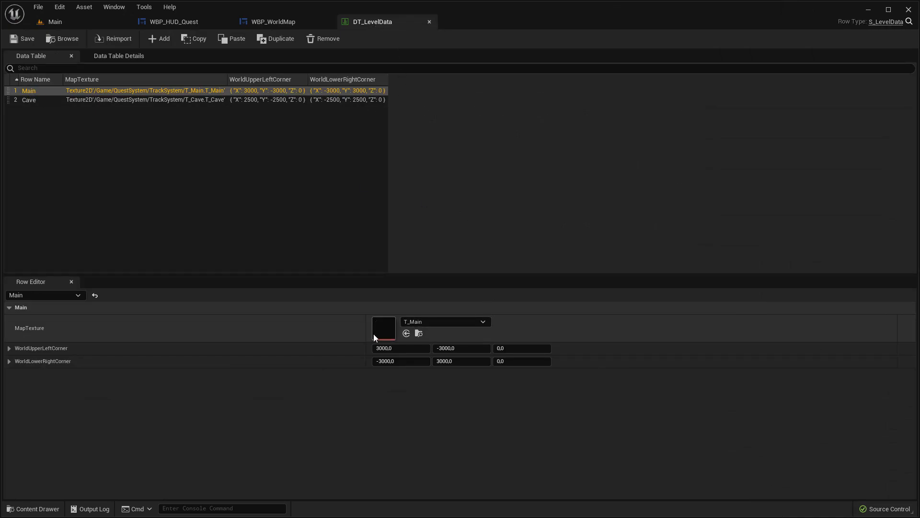
# - Move the cube to the diagonally opposite floor corner, and compare its location with the Main row's WorldLowerRightCorner
pyautogui.click(90, 22)
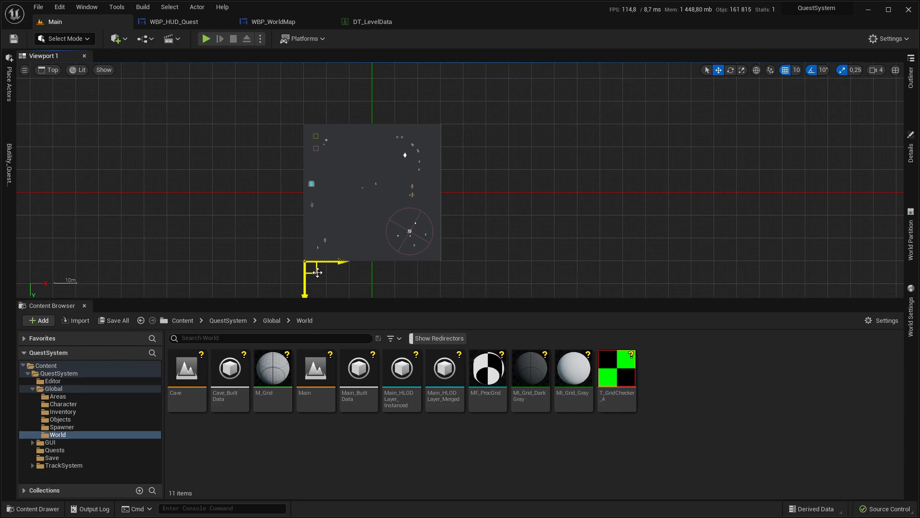
pyautogui.click(911, 153)
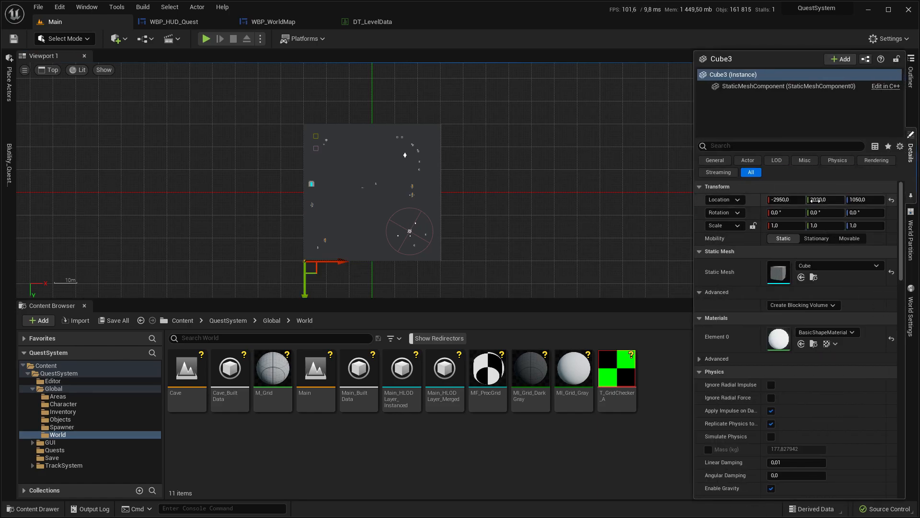
pyautogui.click(398, 22)
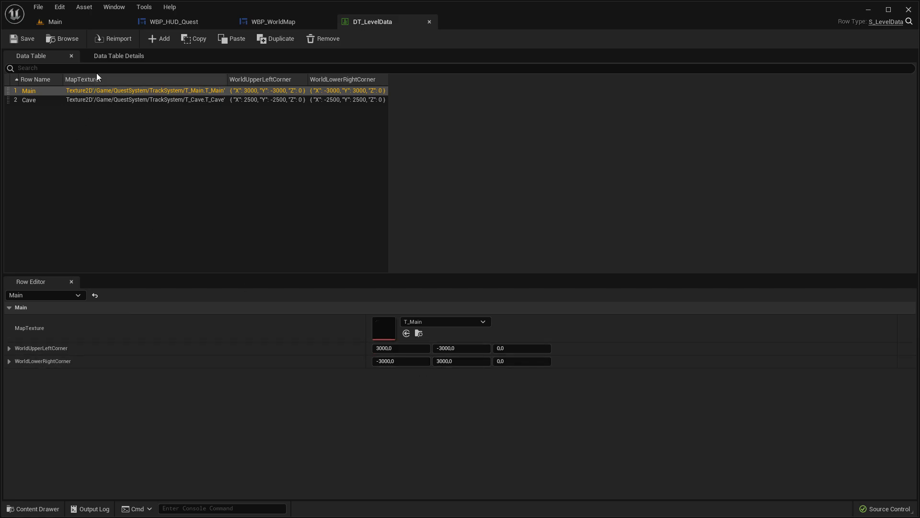
# - Place a BP_WorldMapCapture actor from the TrackSystem folder in the Main level at location 0, 0, 170
pyautogui.click(91, 17)
pyautogui.moveTo(562, 247); pyautogui.dragTo(568, 242, button='right')
pyautogui.click(568, 243)
pyautogui.click(84, 23)
pyautogui.click(410, 392)
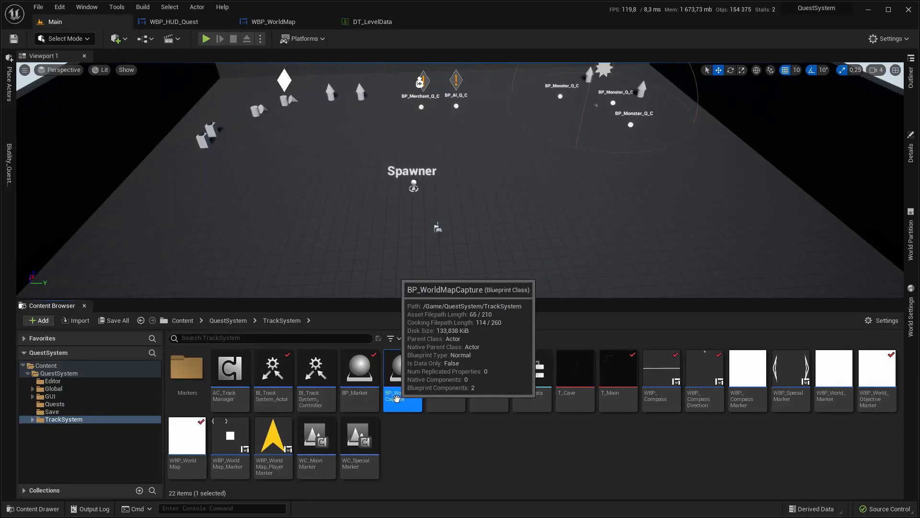
pyautogui.moveTo(410, 392); pyautogui.dragTo(460, 164)
pyautogui.moveTo(499, 187); pyautogui.dragTo(547, 187)
pyautogui.hotkey('ctrl', 'z')
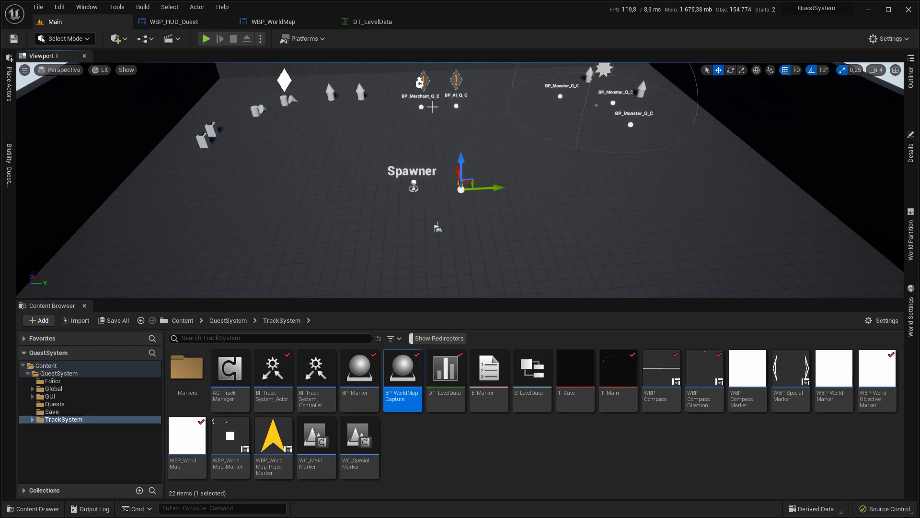
# - Check the level's row in DT_LevelData, then set BP_WorldMapCapture's Convert to Texture to T_Main and run the capture
pyautogui.click(370, 22)
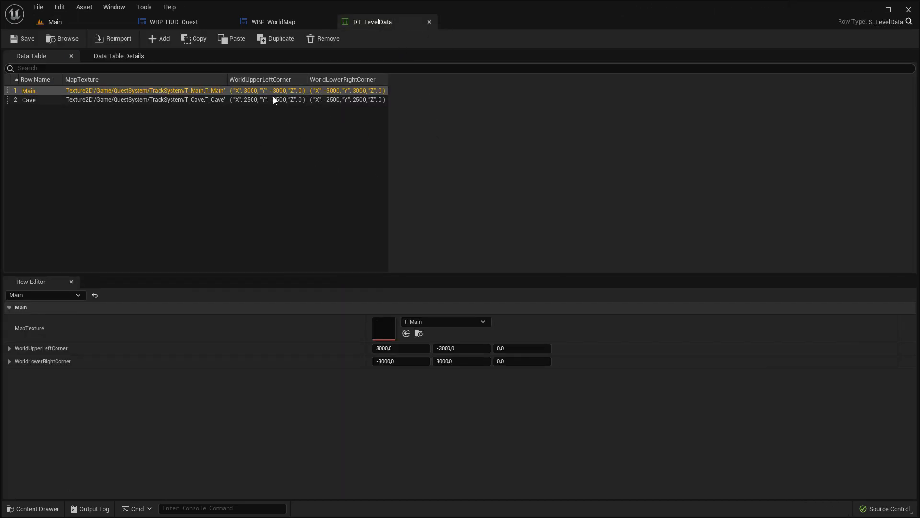
pyautogui.click(98, 19)
pyautogui.click(911, 152)
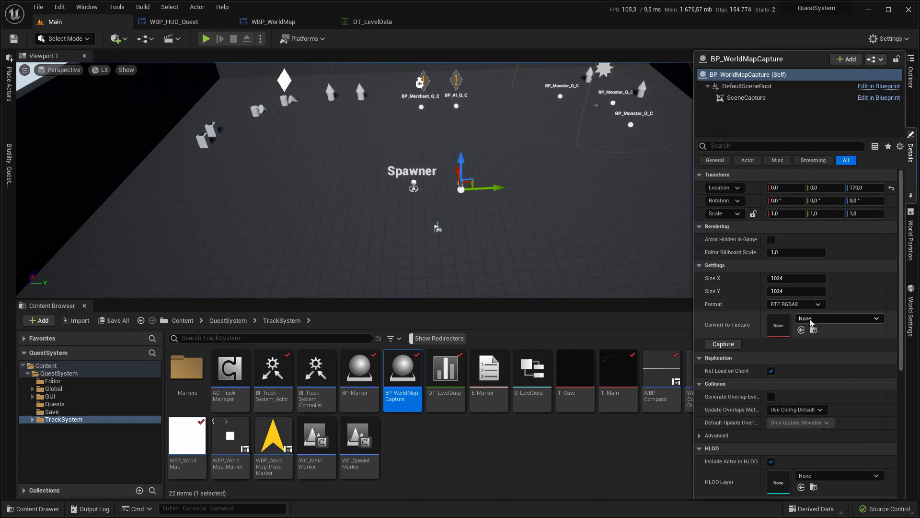
pyautogui.click(811, 324)
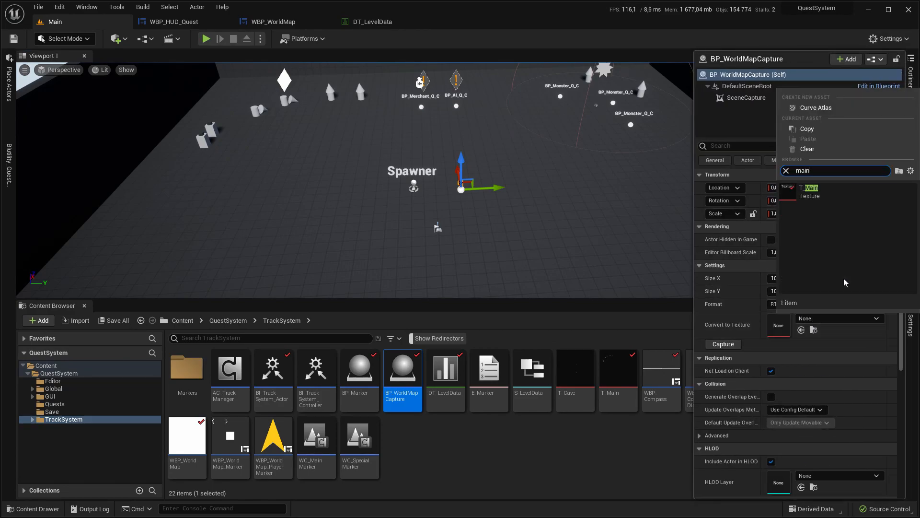
pyautogui.click(824, 189)
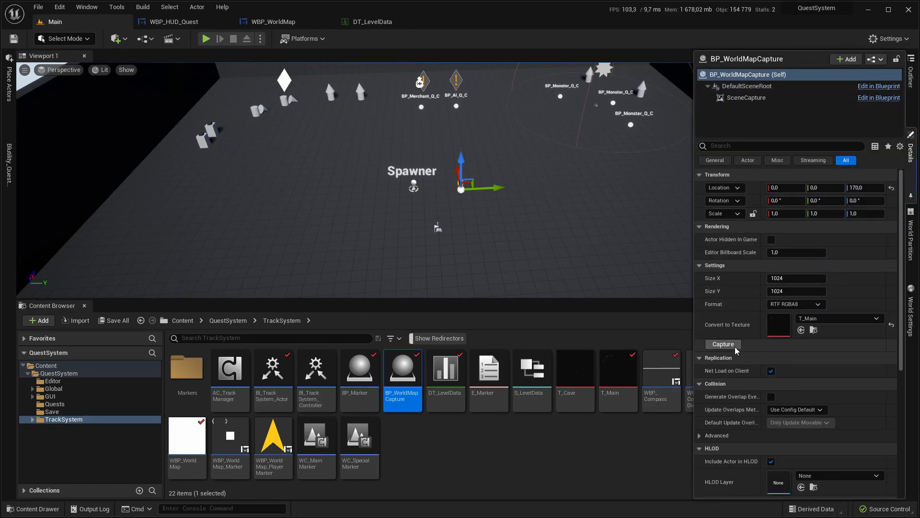
pyautogui.click(719, 346)
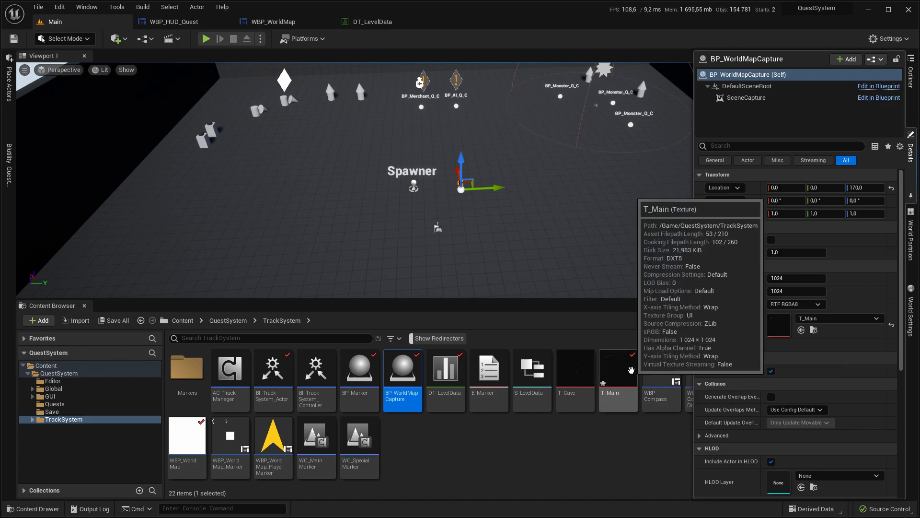
# - Set the T_Main texture's Compression Settings to UserInterface2D (RGBA), then save and close it
pyautogui.doubleClick(617, 369)
pyautogui.click(829, 251)
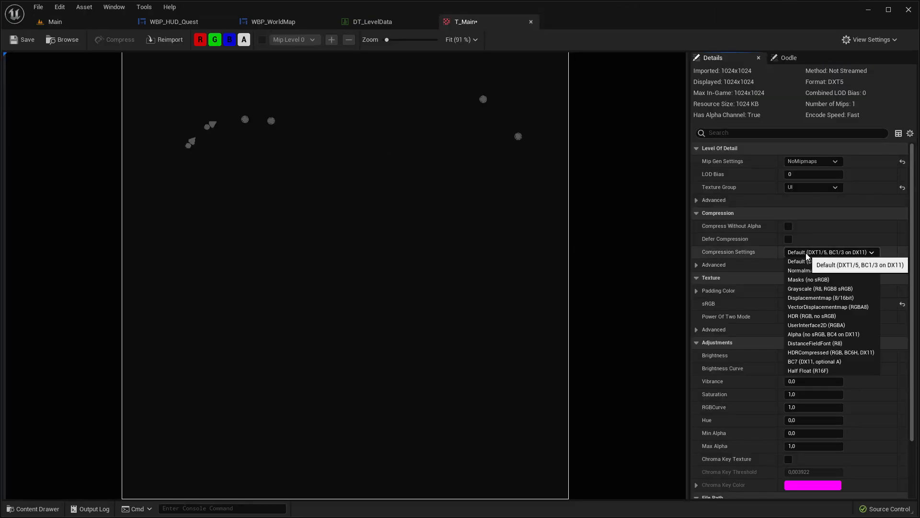
pyautogui.click(822, 329)
pyautogui.click(22, 39)
pyautogui.click(530, 22)
# - Remove the BP_WorldMapCapture actor from the Main level and check the T_Main asset's properties
pyautogui.click(111, 23)
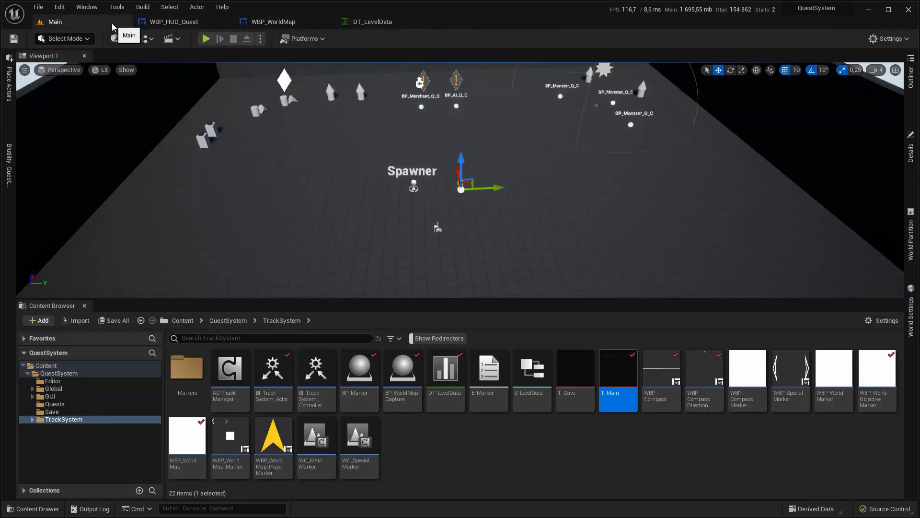
pyautogui.moveTo(484, 188); pyautogui.dragTo(484, 187)
pyautogui.click(482, 236)
pyautogui.moveTo(618, 386)
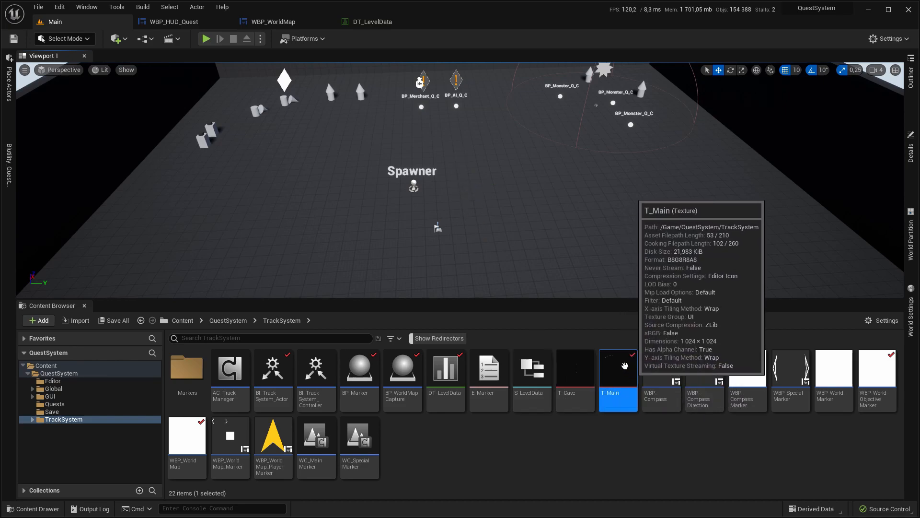
pyautogui.click(544, 450)
# - Locate the WBP_WorldMap_PlayerMarker asset and examine where the WBP_WorldMap event graph creates the player marker and adds it to the canvas
pyautogui.click(270, 447)
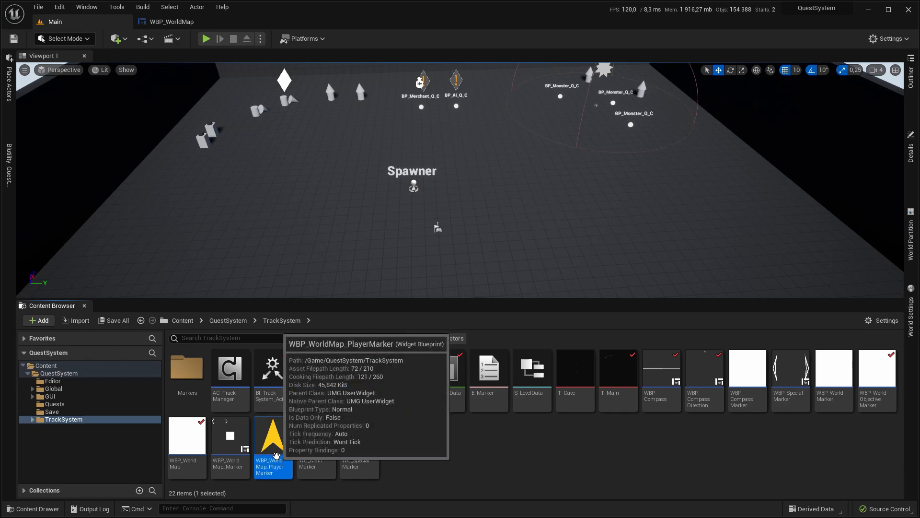
pyautogui.click(184, 22)
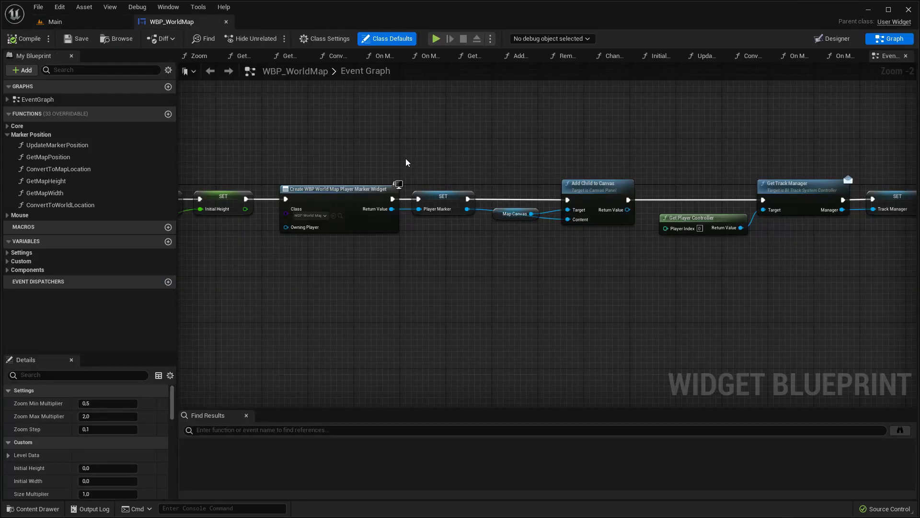
# - Examine the marker loop in AC_TrackManager's Initialization function and the Teleport marker's Add at Start Game setting
pyautogui.scroll(-6, 436, 260)
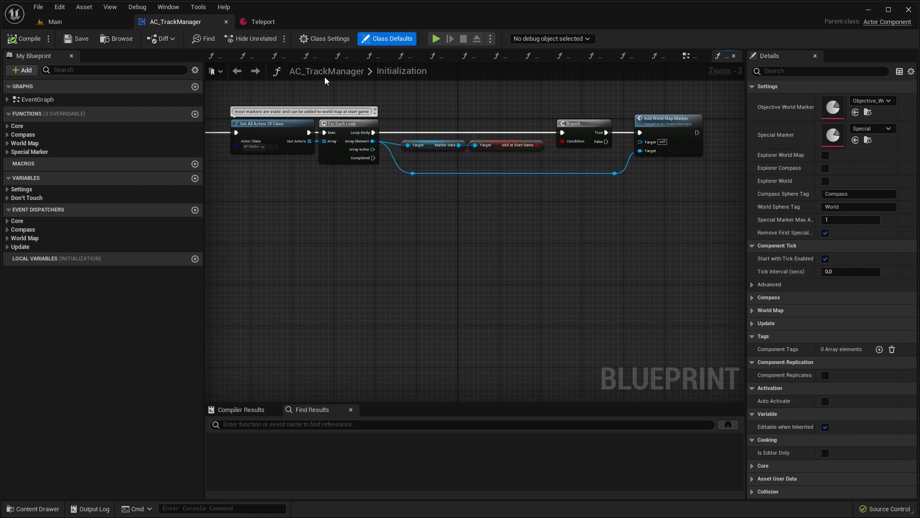
pyautogui.click(276, 22)
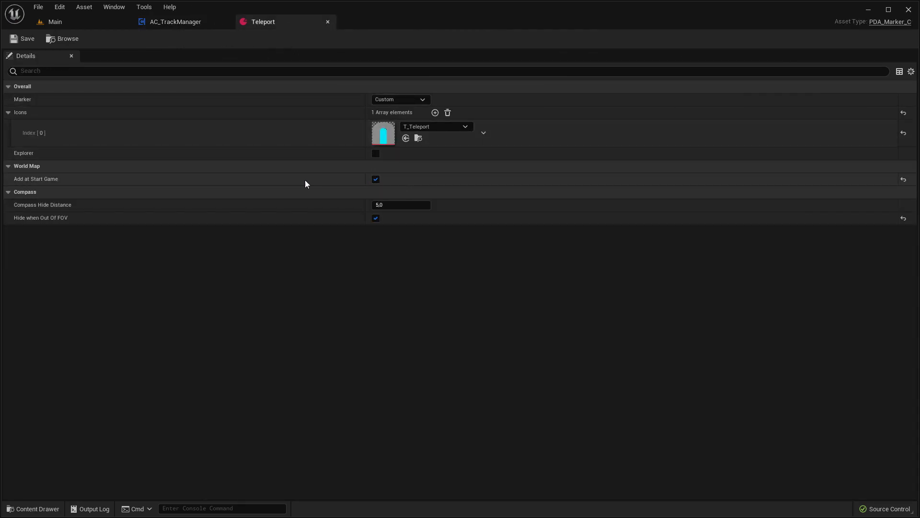
pyautogui.click(75, 22)
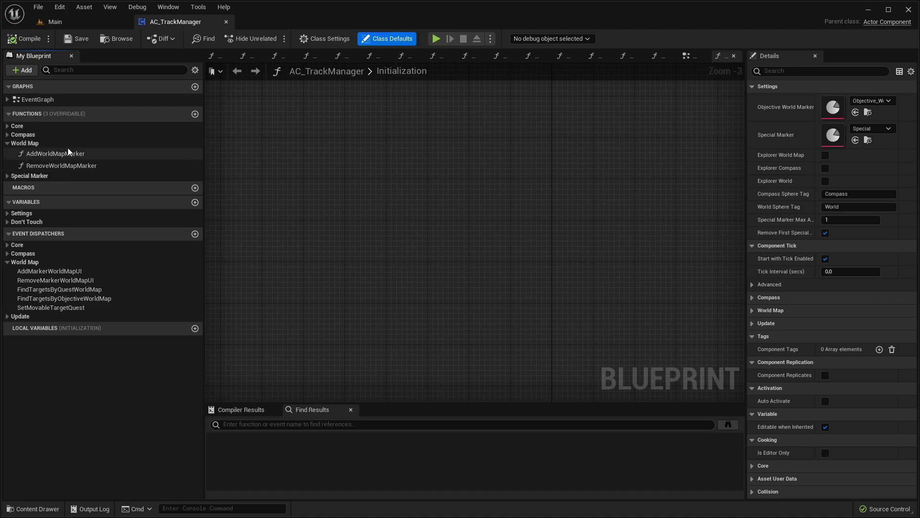
# - Find all references to the AddWorldMapMarker function across the project's blueprints, then close the results
pyautogui.rightClick(70, 153)
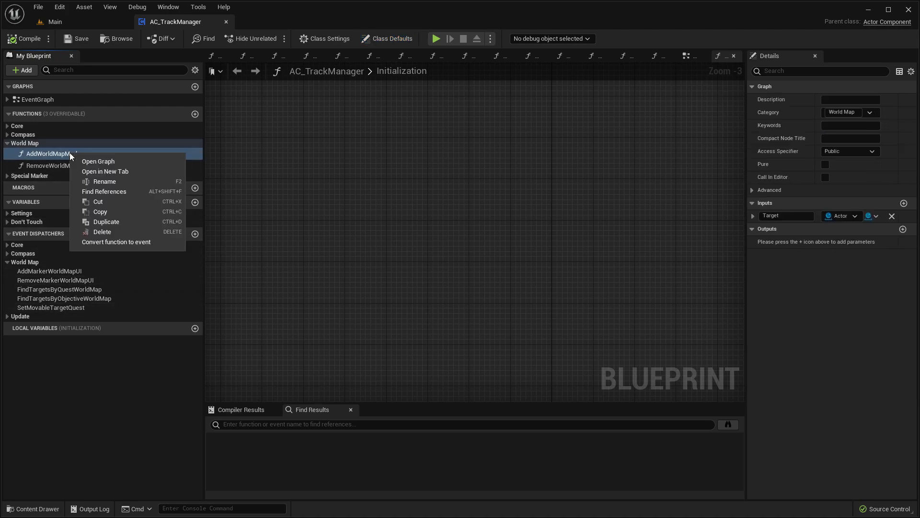
pyautogui.click(117, 192)
pyautogui.click(728, 425)
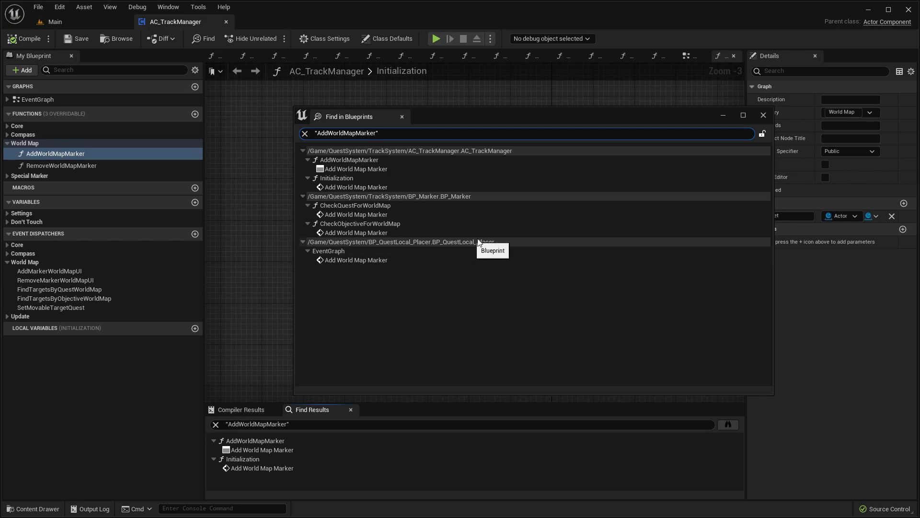
pyautogui.click(764, 116)
# - Inspect the Local Quest Settings of the BP_LocalQuest_Placer actor in the Main level
pyautogui.click(55, 22)
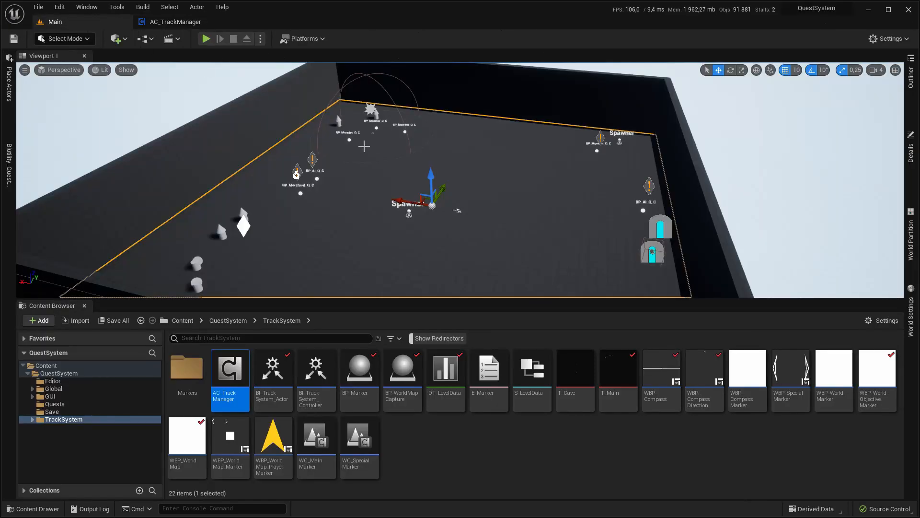
pyautogui.click(370, 109)
pyautogui.click(911, 148)
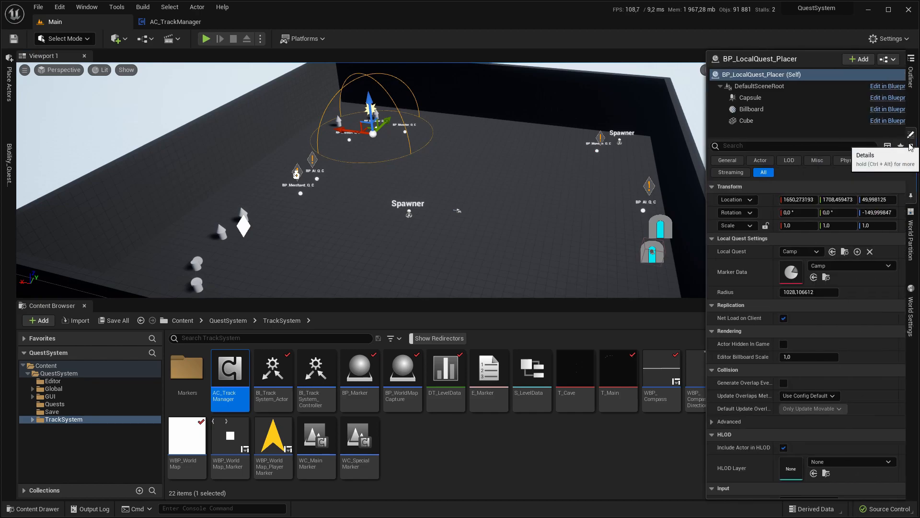